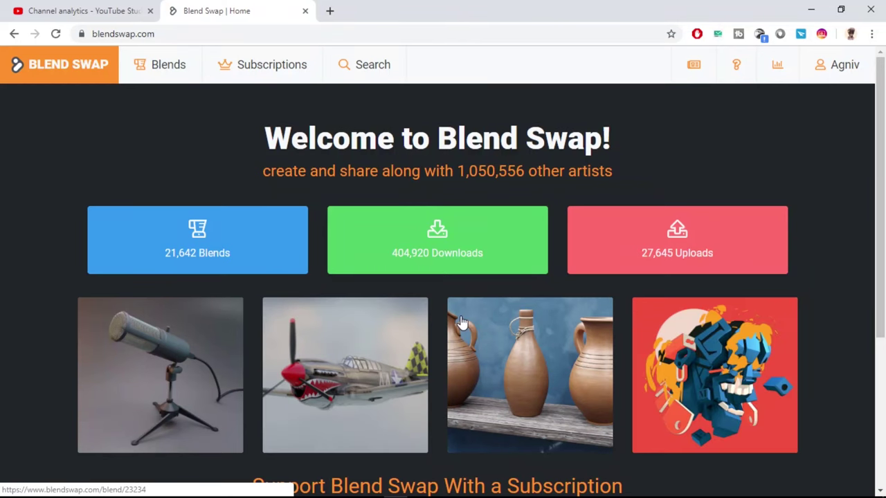
Search Blend Swap for foliage and look through the matching blends
scroll(573, 440, down, 3)
scroll(534, 316, up, 3)
click(372, 64)
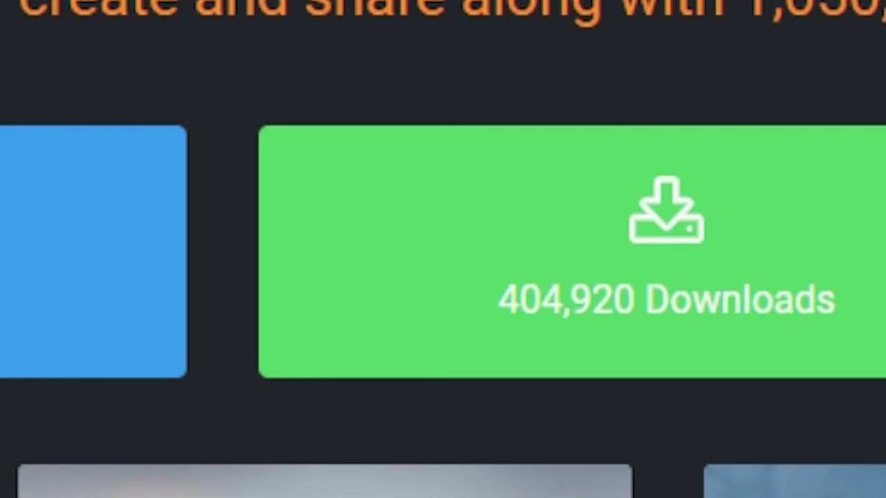
click(393, 107)
click(226, 143)
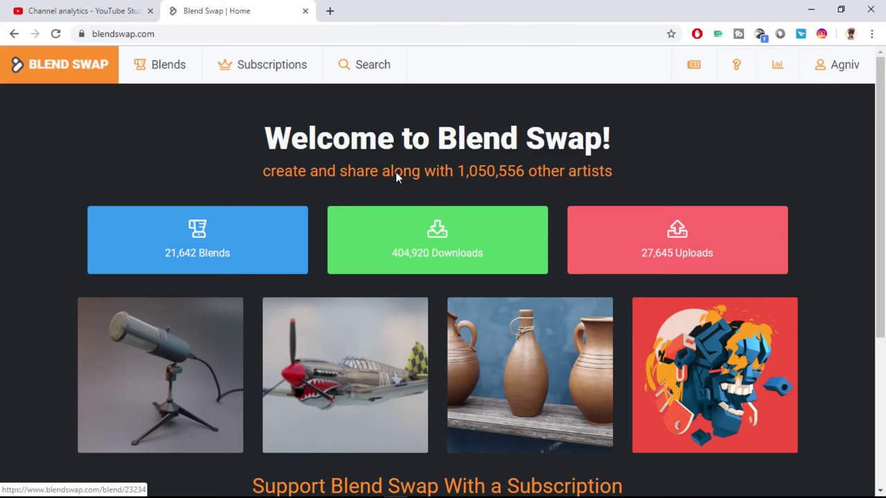
click(379, 65)
click(390, 105)
text(natureage)
key(Return)
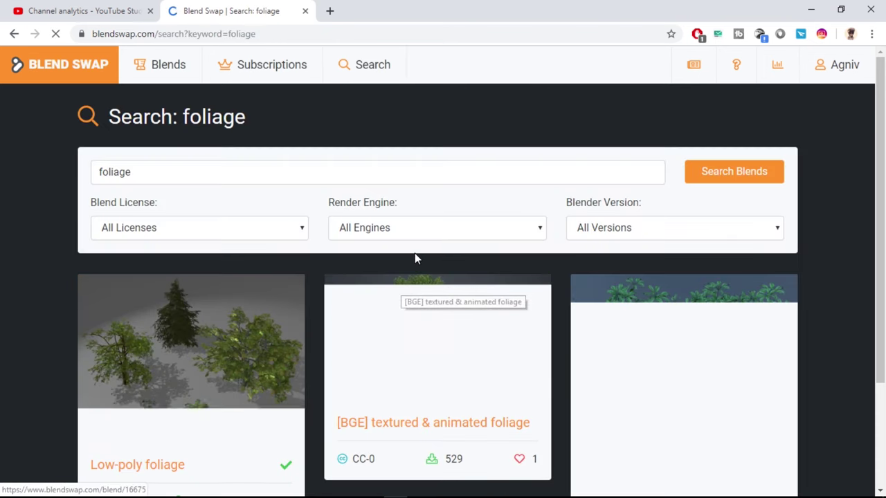
scroll(451, 290, down, 2)
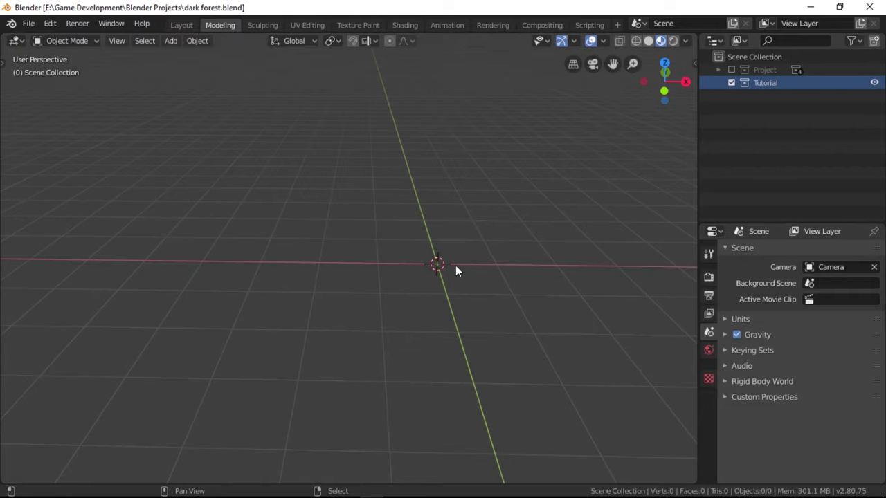
Add a mesh plane at the scene origin and scale it by a factor of 10
key(shift+a)
mouse_move(453, 190)
click(523, 190)
shift+middle_drag(491, 244, 456, 256)
scroll(474, 264, up, 1)
scroll(473, 264, down, 1)
text(s10)
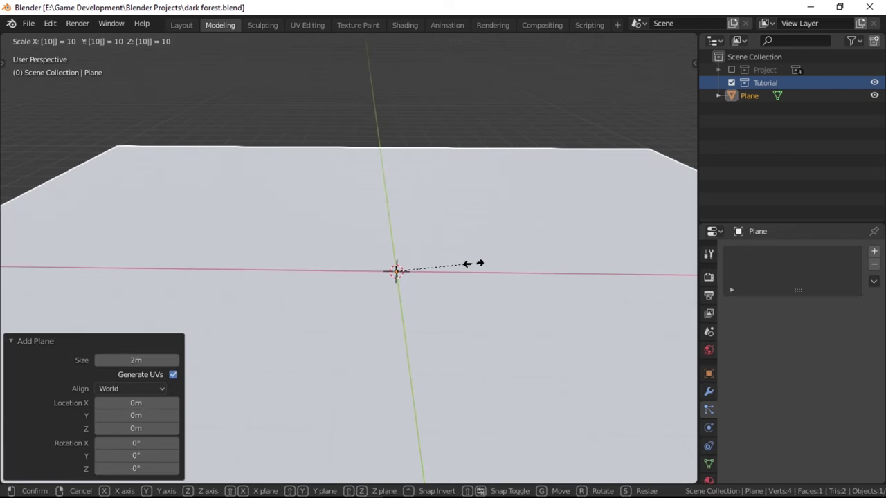
key(Return)
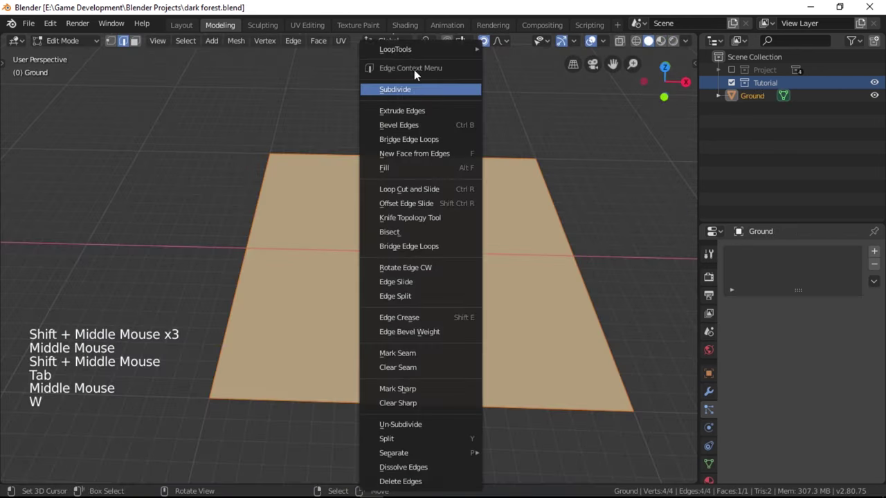
Subdivide the ground plane with 30 cuts and return to Object Mode
click(413, 89)
double_click(152, 374)
text(30)
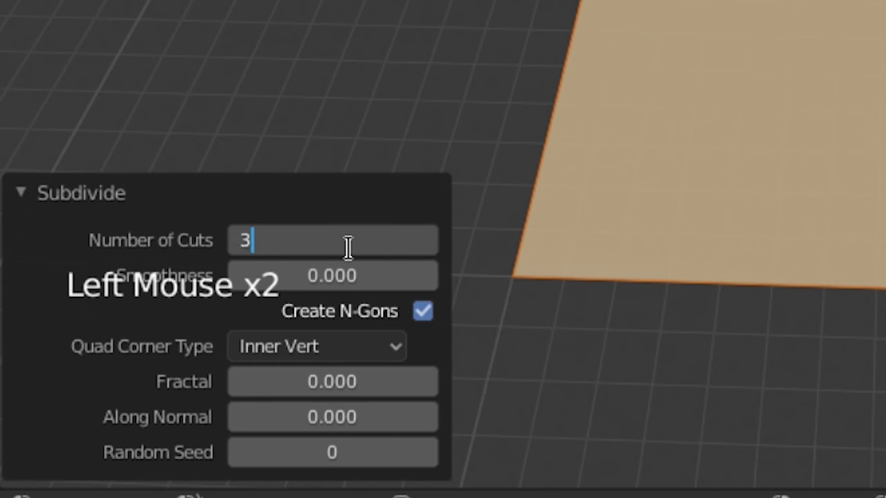
key(Return)
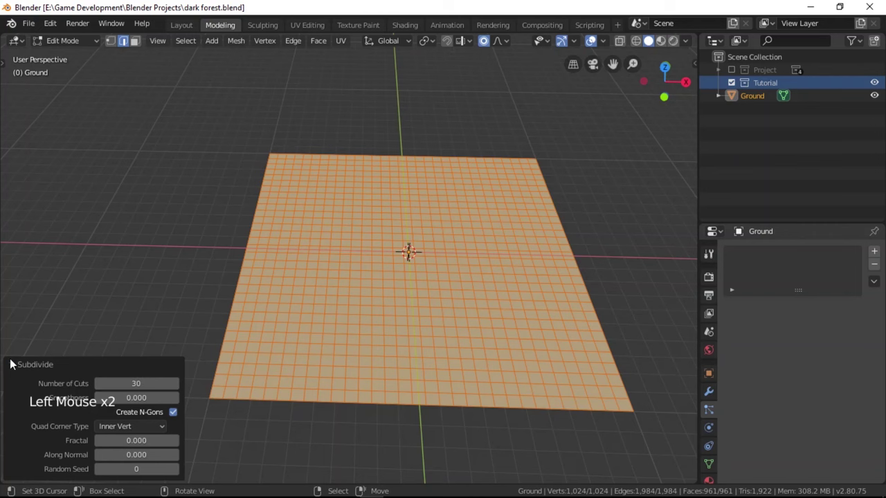
key(Tab)
Add a Subdivision Surface modifier to the ground and set its viewport subdivisions to 2
click(708, 391)
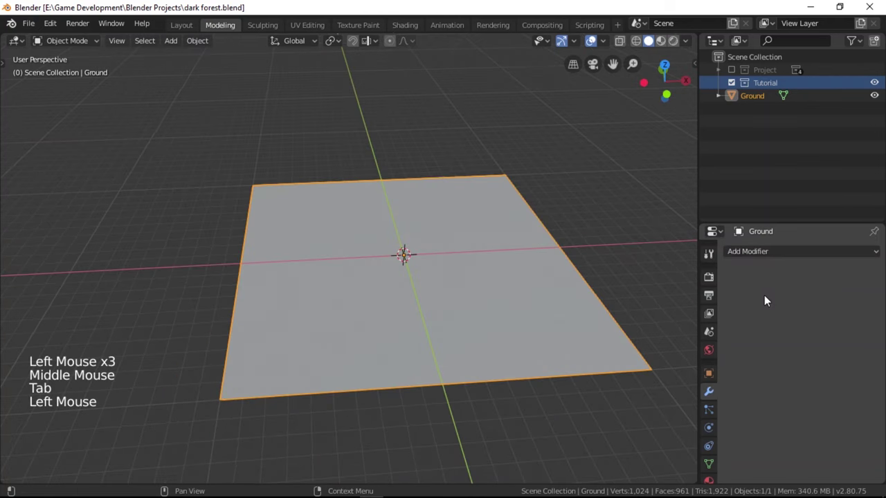
click(746, 252)
click(638, 466)
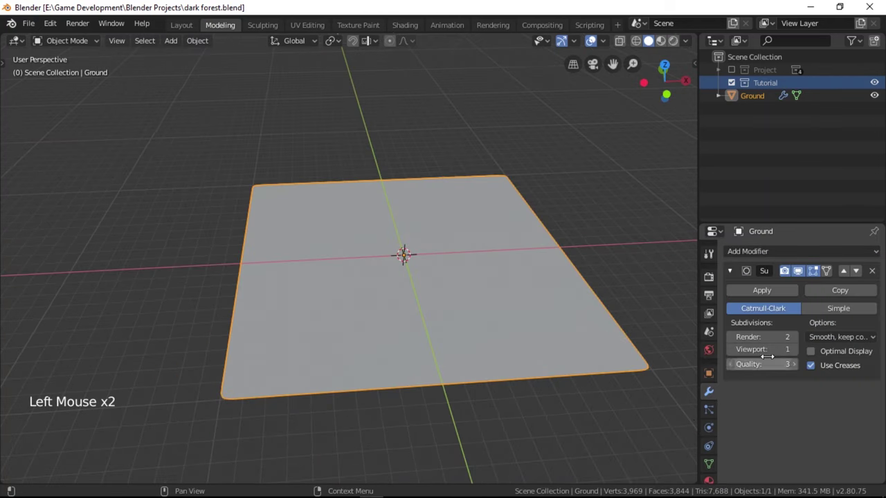
click(792, 350)
Add a Displace modifier with a new texture to the ground and set its strength to 0.2
click(746, 251)
click(728, 328)
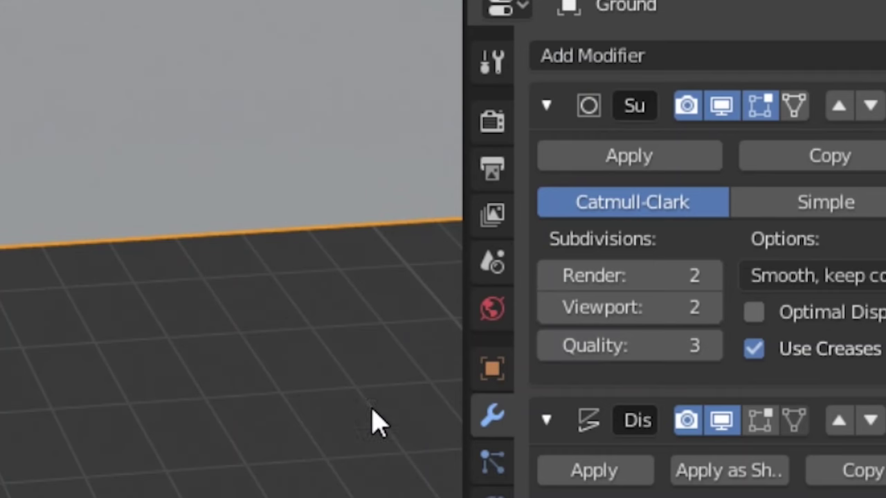
scroll(372, 422, down, 3)
shift+middle_drag(503, 303, 504, 316)
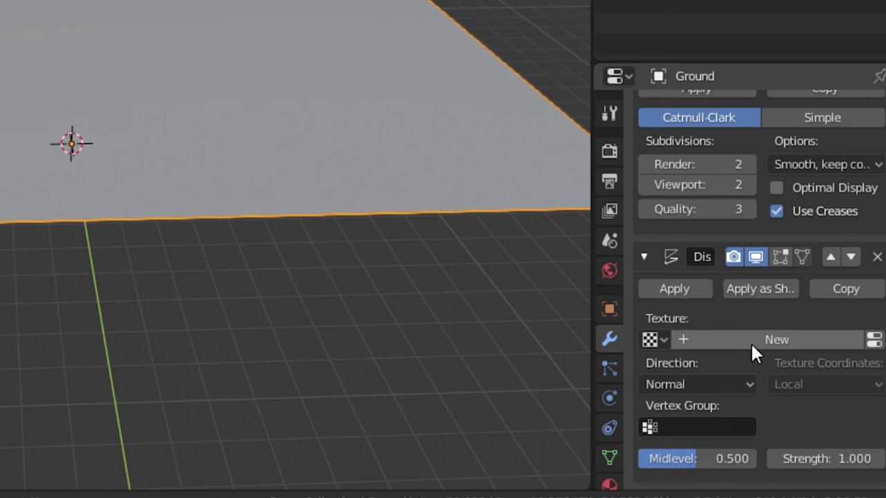
click(750, 342)
scroll(795, 409, down, 2)
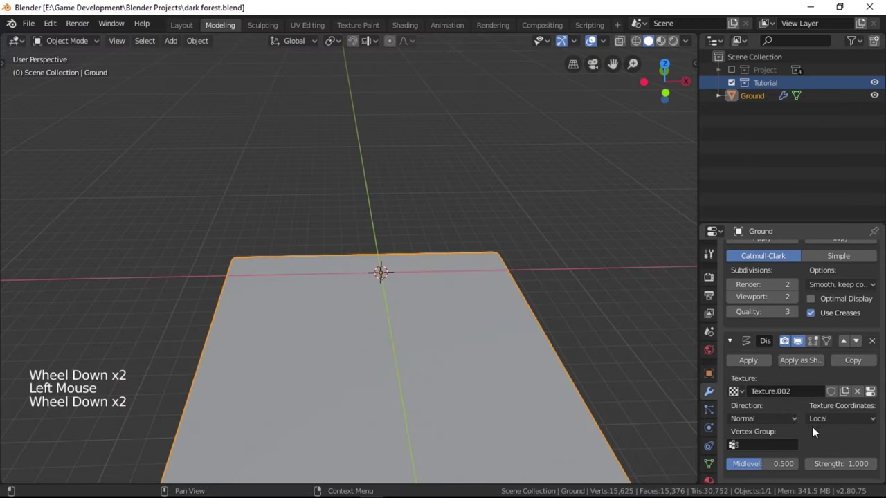
click(841, 463)
text(.2)
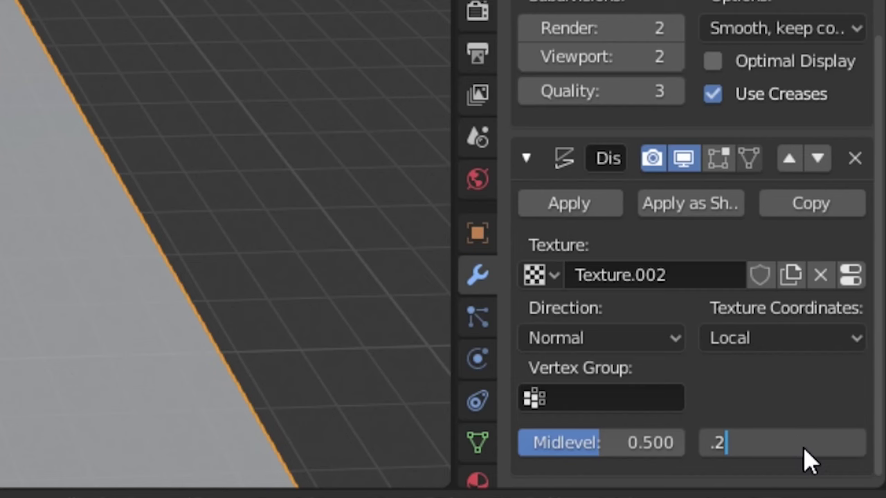
key(Return)
Apply the ground plane's object transform
middle_drag(443, 298, 395, 244)
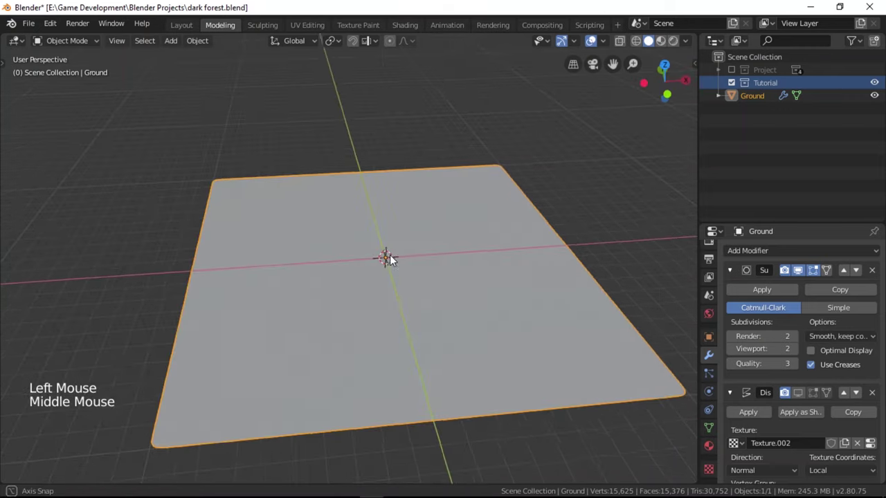
key(ctrl+a)
click(361, 244)
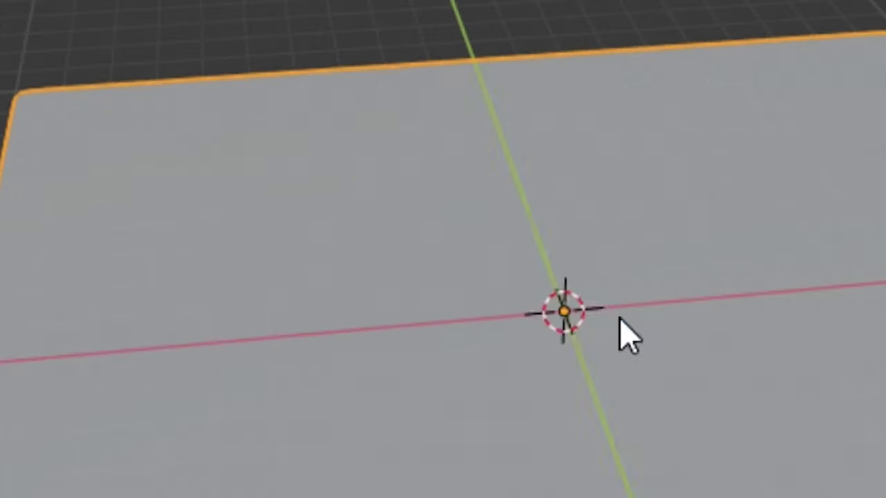
key(ctrl+a)
click(516, 326)
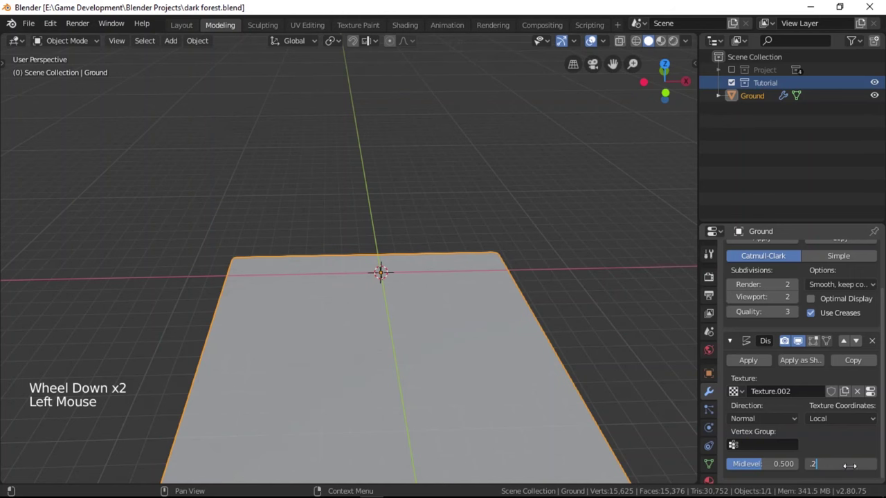
Set the type of the ground's displacement texture to Clouds
key(Return)
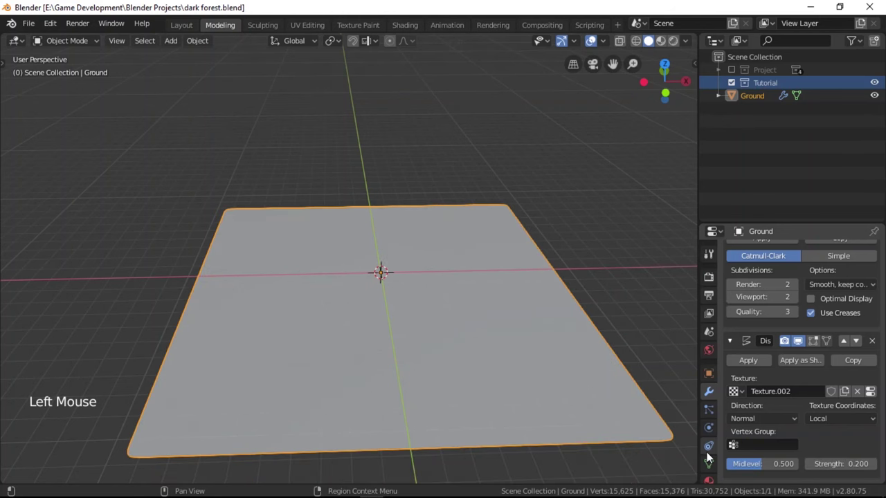
scroll(706, 452, down, 4)
click(709, 469)
click(796, 290)
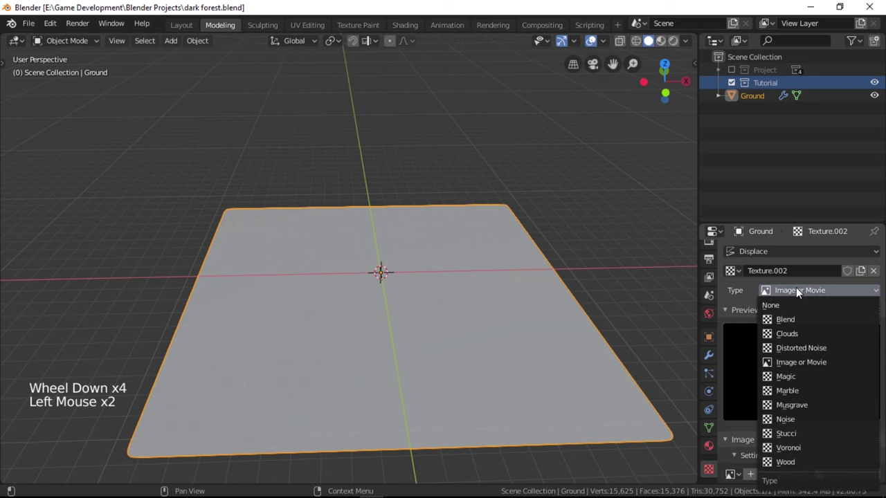
click(791, 335)
Set the noise basis of the Clouds texture to Improved Perlin
scroll(796, 384, down, 4)
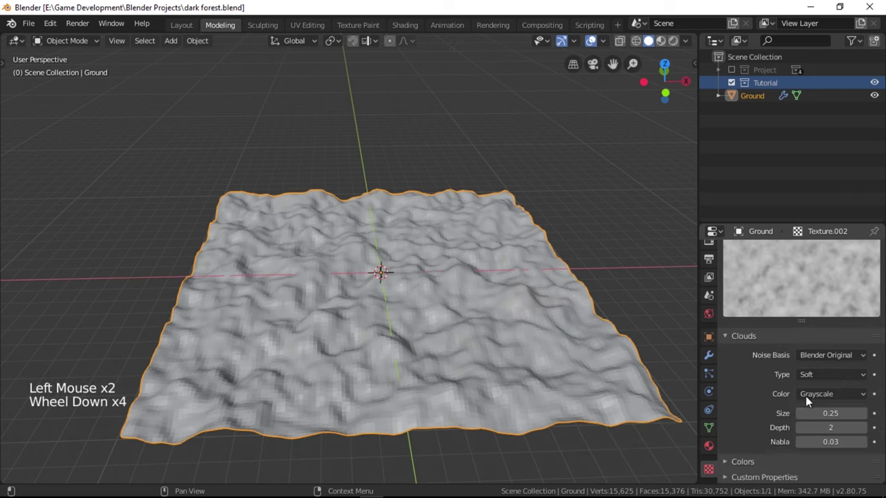
click(823, 306)
click(823, 306)
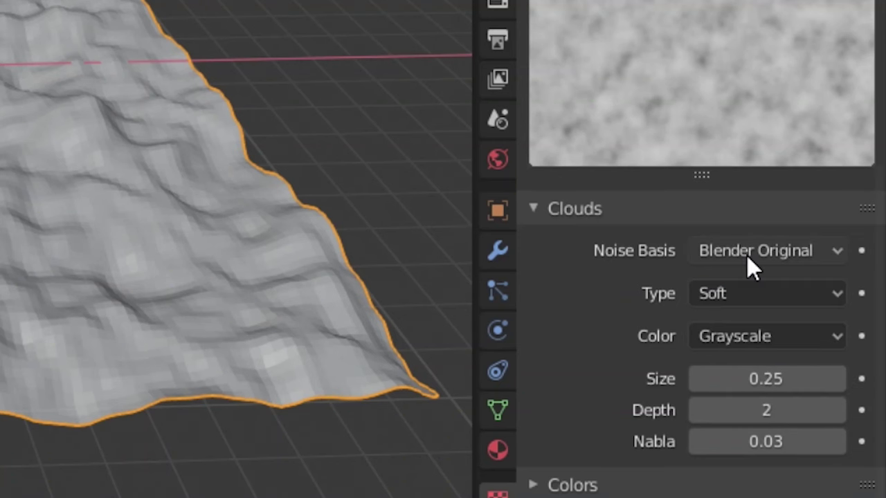
click(746, 255)
click(739, 160)
Set the Clouds texture's size to 1 and its depth to 5
double_click(746, 378)
text(1)
key(Return)
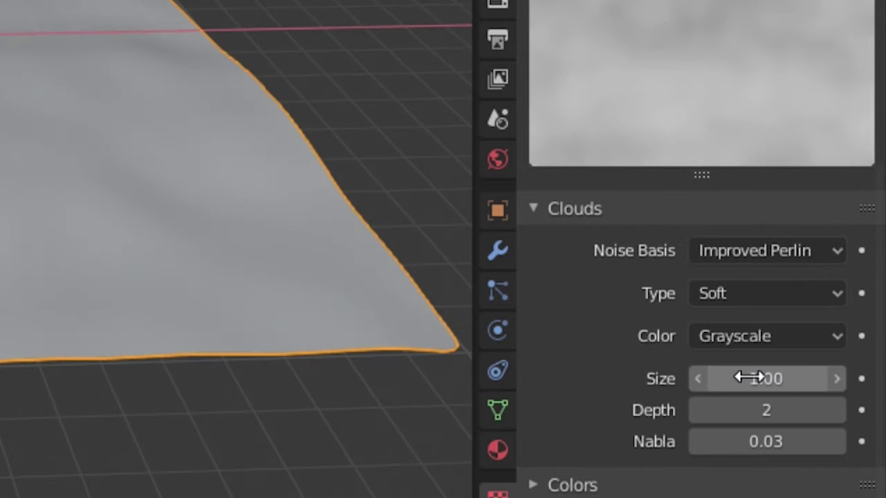
double_click(775, 411)
text(5)
key(Return)
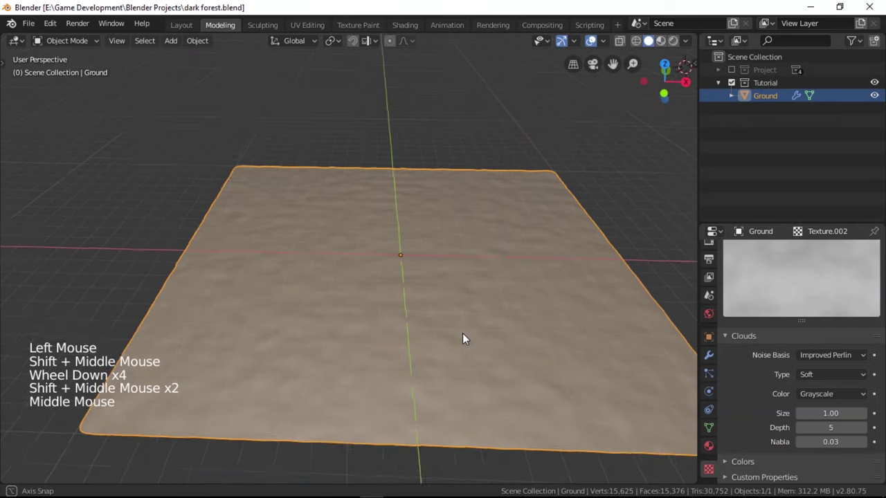
Sculpt raised terrain into the ground with the Draw brush, smooth the surface and check it through the camera
key(ctrl+Page_Down)
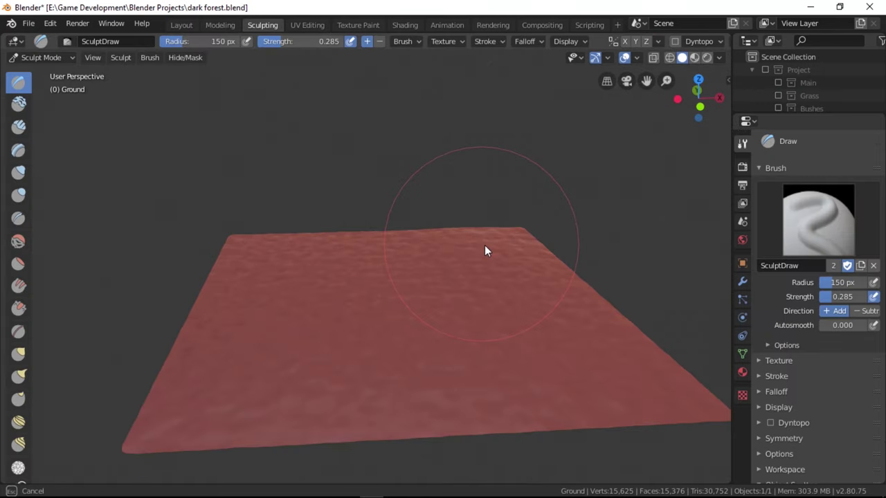
mouse_move(484, 250)
middle_down()
mouse_move(470, 170)
mouse_move(475, 283)
middle_up()
key(KP_0)
scroll(506, 208, up, 3)
drag(508, 317, 622, 291)
middle_drag(609, 284, 479, 225)
shift+drag(374, 262, 629, 382)
key(KP_0)
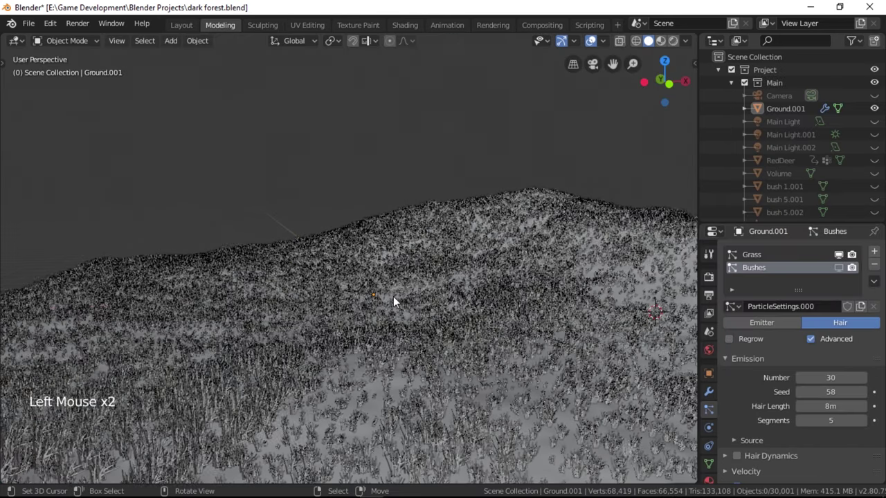
Show the Bushes particle system of the finished project's ground in the viewport
click(838, 267)
click(480, 297)
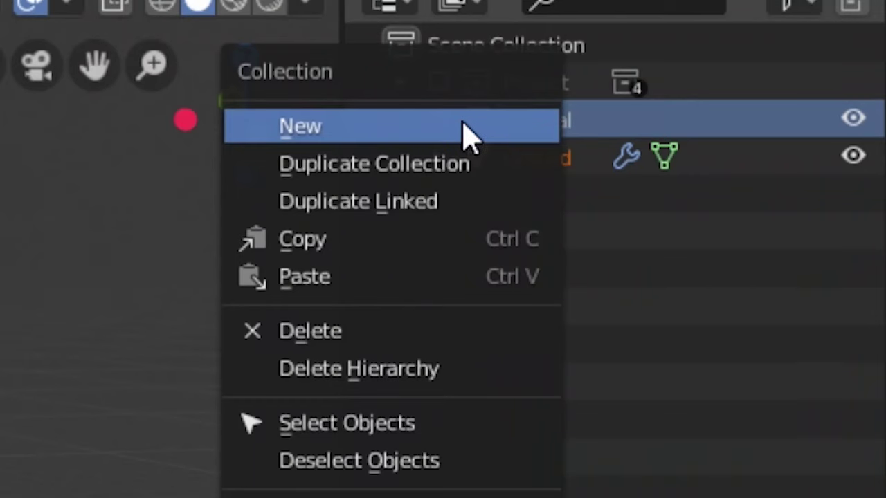
Create a new collection inside the Tutorial collection and name it Grass
click(468, 134)
double_click(563, 161)
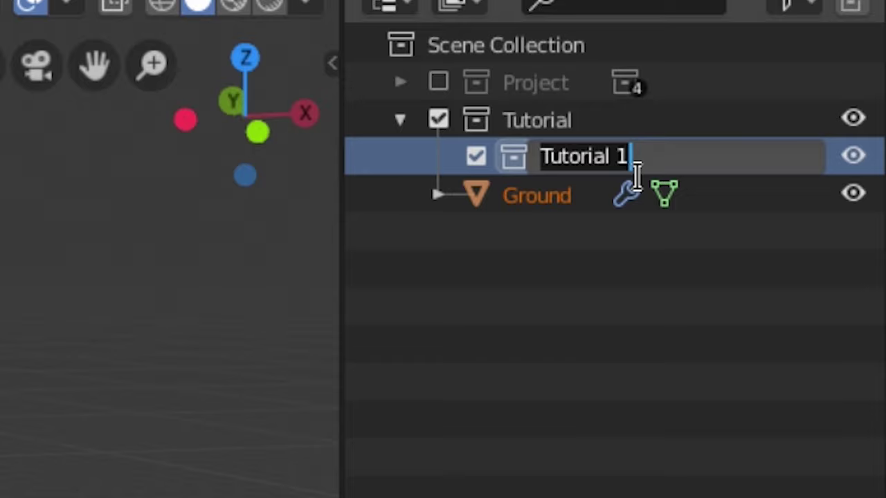
text(Grass)
key(Return)
Create a second collection inside the Tutorial collection and name it Main
drag(500, 166, 504, 135)
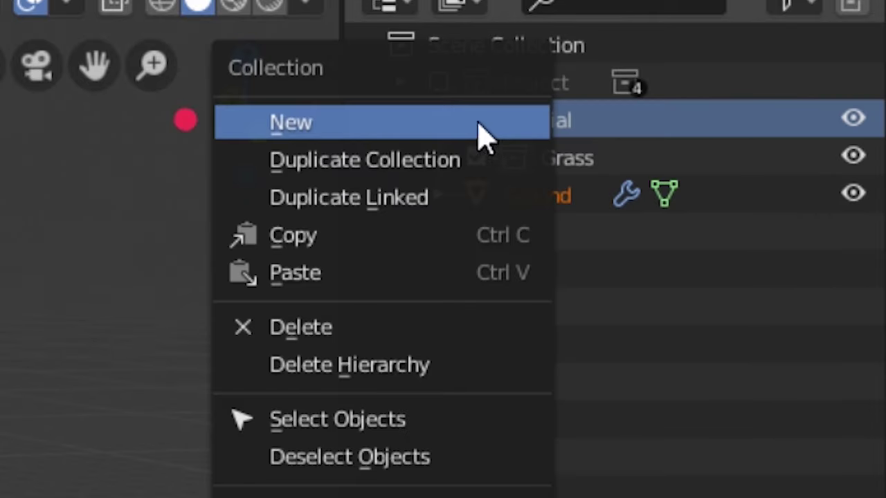
double_click(569, 195)
text(Main)
key(Return)
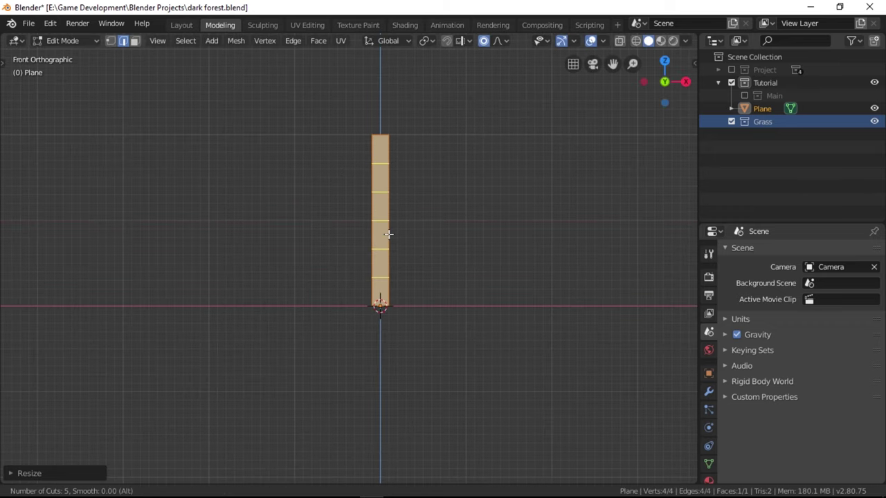
Divide the grass blade plane with five loop cuts and scale its top edge along X with proportional editing
click(381, 131)
key(s)
key(x)
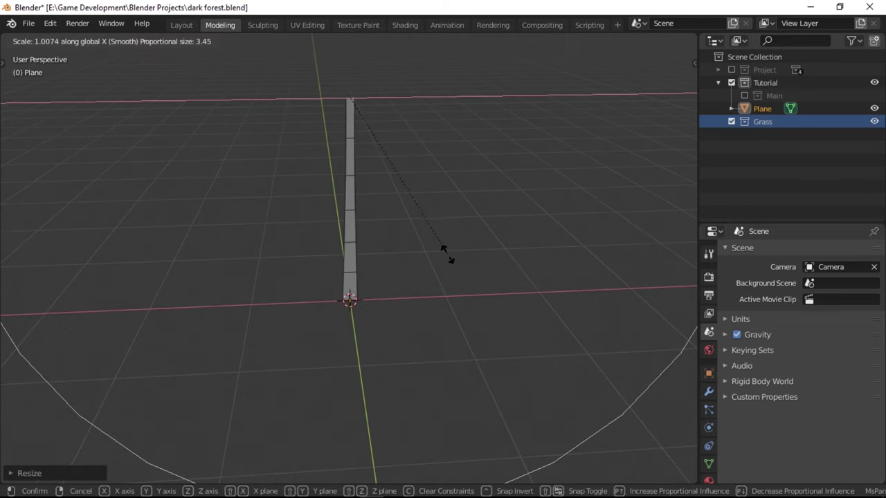
click(394, 252)
scroll(405, 261, up, 5)
scroll(344, 247, down, 5)
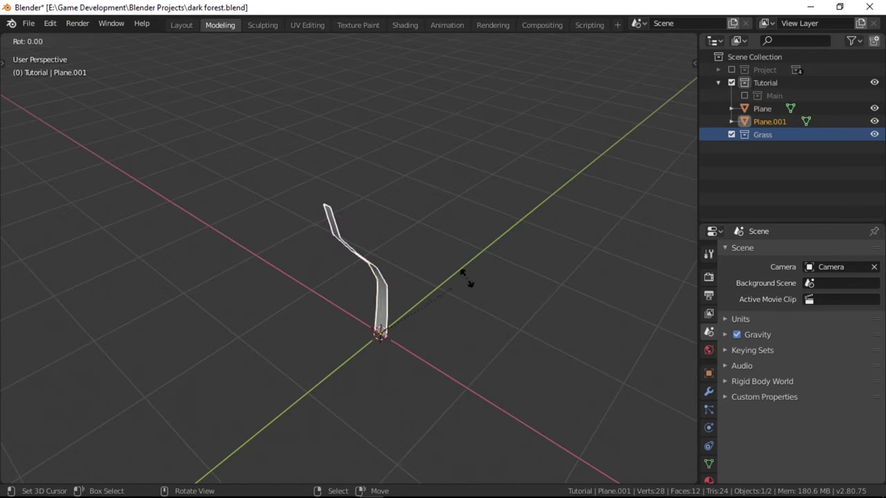
Rotate the duplicated grass blade around its base
click(450, 307)
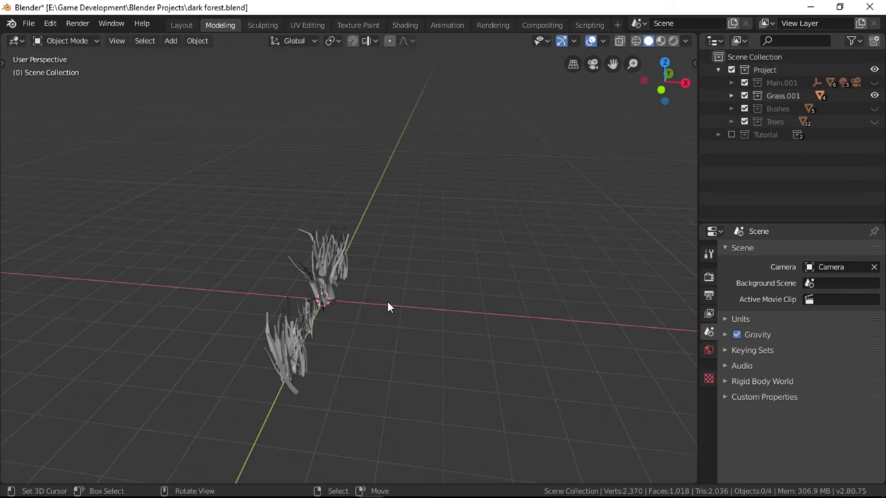
middle_drag(387, 302, 436, 275)
scroll(291, 296, up, 2)
middle_drag(436, 276, 463, 270)
scroll(475, 283, up, 2)
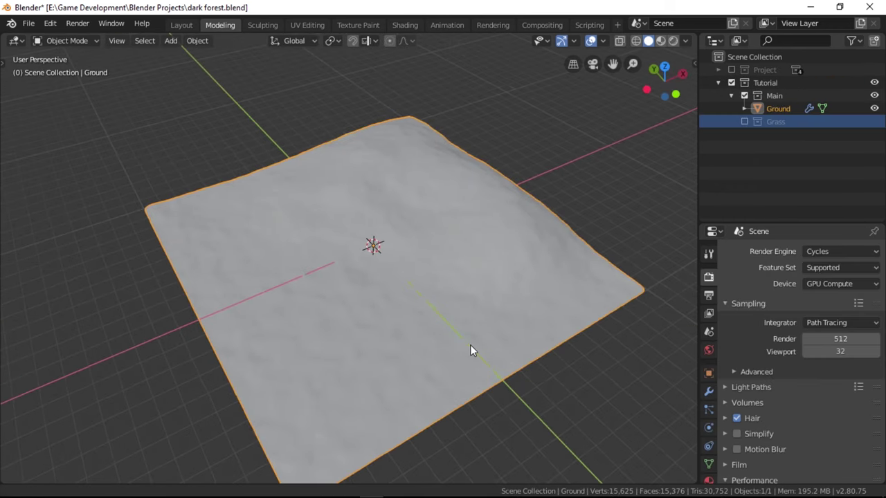
Add a new particle system to the ground object
middle_drag(471, 349, 450, 317)
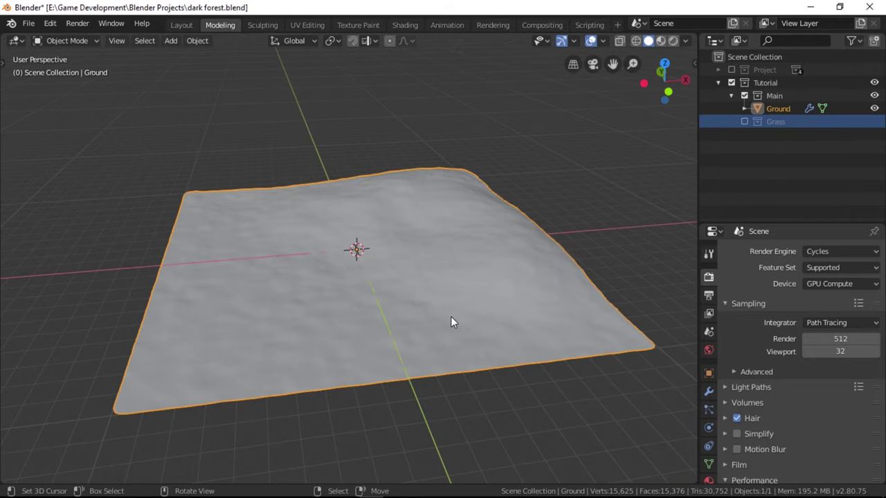
click(709, 410)
click(874, 252)
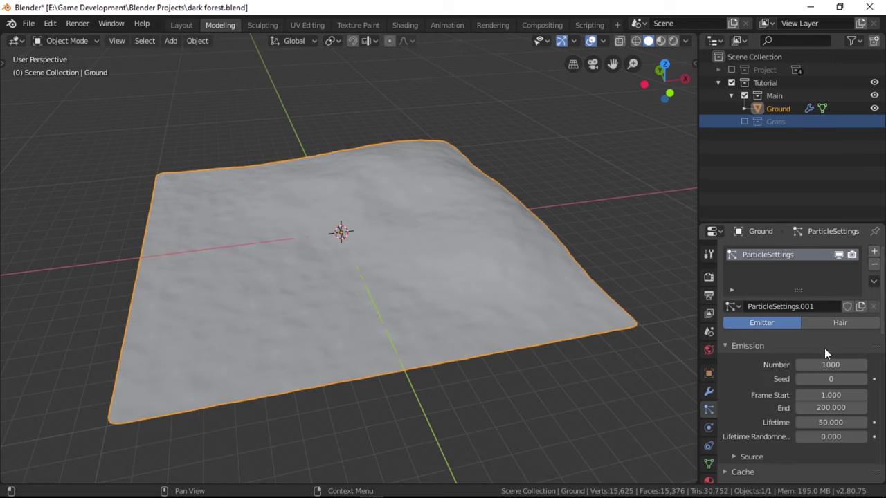
Name the ground's new particle settings Grass and set the particle type to Hair
click(805, 310)
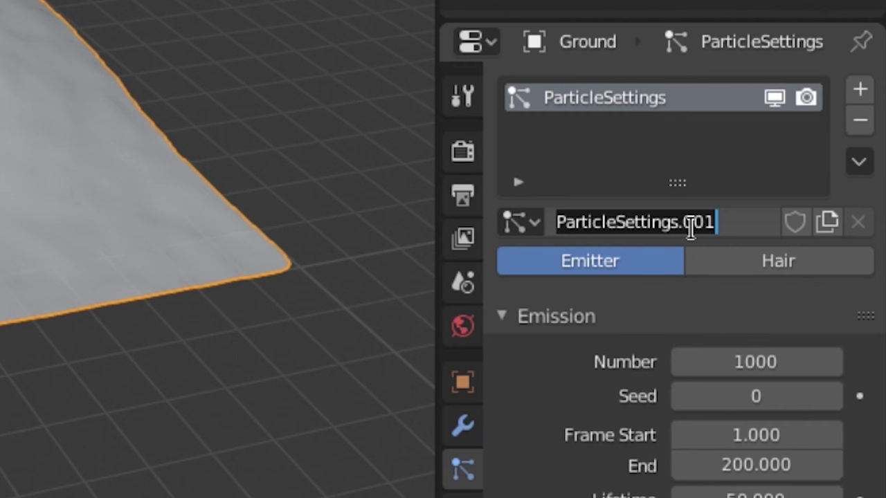
text(Grass)
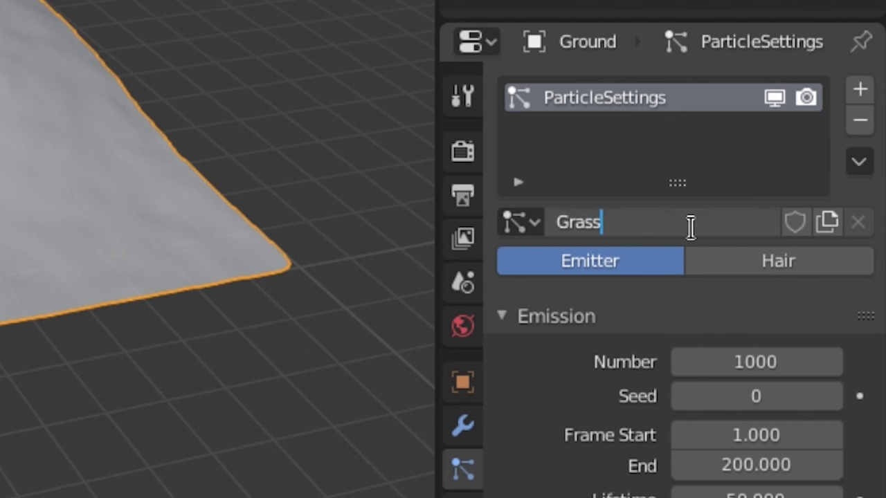
key(Return)
click(785, 272)
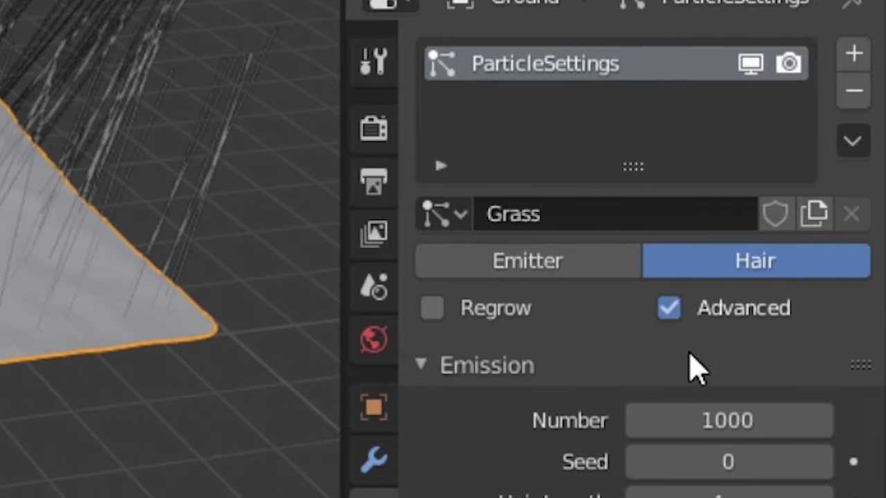
Render the grass particles as a collection, with Grass.001 as the instance collection
scroll(692, 366, down, 15)
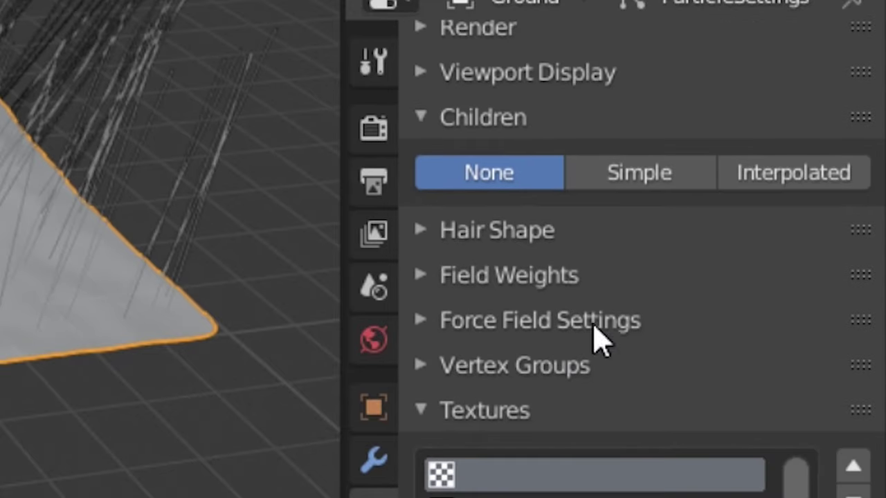
scroll(574, 332, up, 5)
click(492, 332)
click(730, 381)
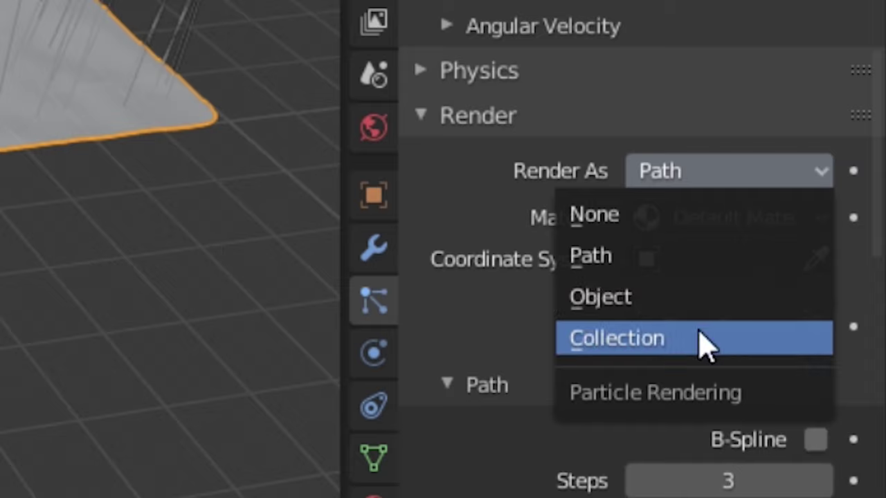
click(702, 339)
click(537, 398)
scroll(678, 224, down, 6)
click(678, 220)
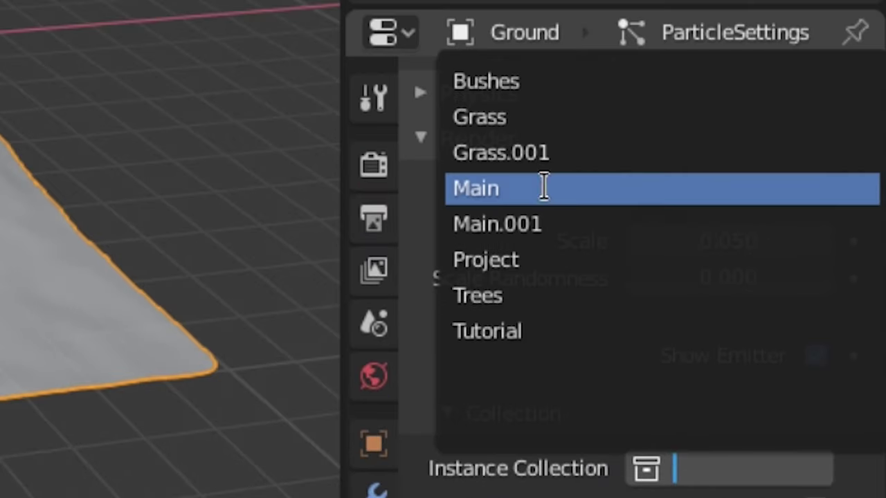
click(526, 153)
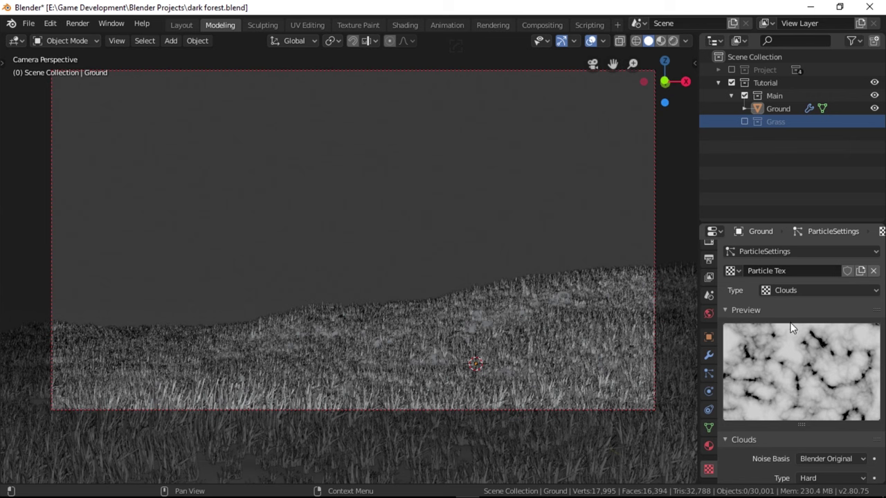
Examine the clouds, influence and mapping settings of the grass particle texture
scroll(782, 363, down, 5)
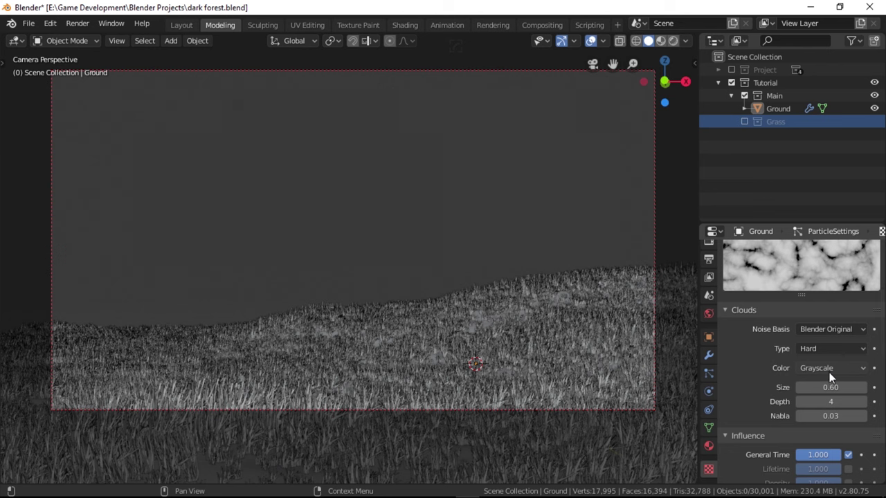
scroll(768, 414, down, 6)
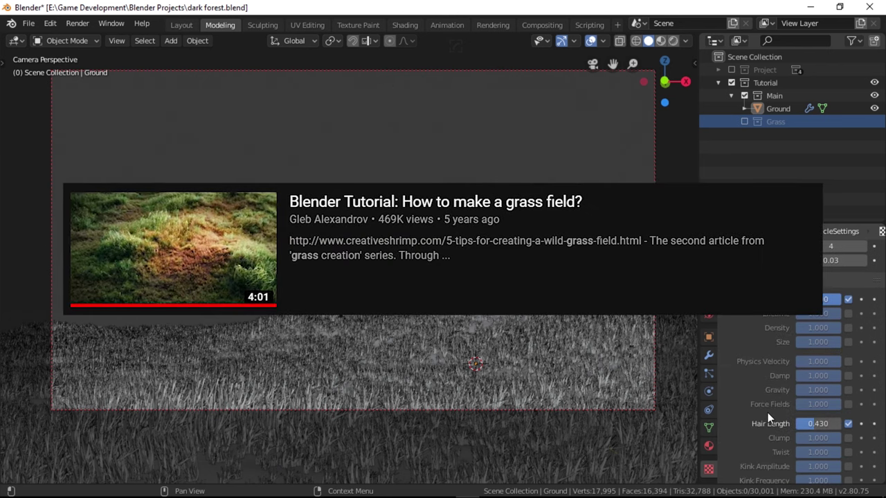
scroll(770, 410, down, 8)
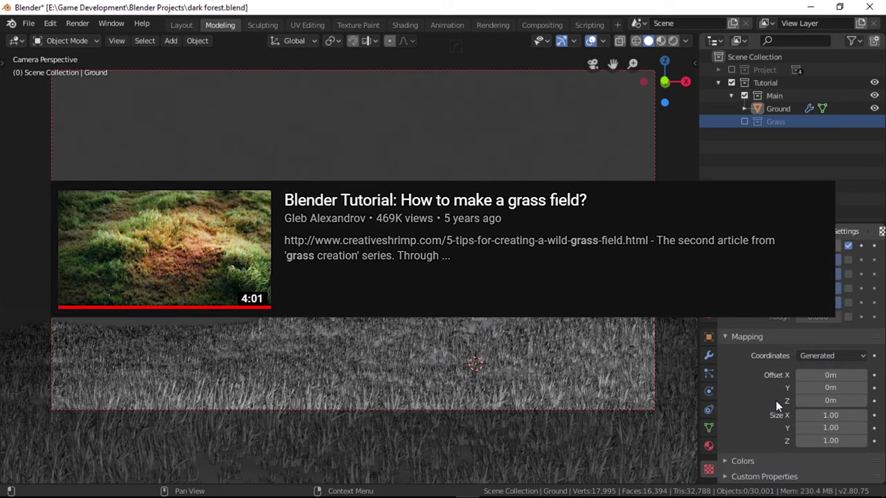
scroll(776, 400, up, 8)
scroll(777, 406, up, 4)
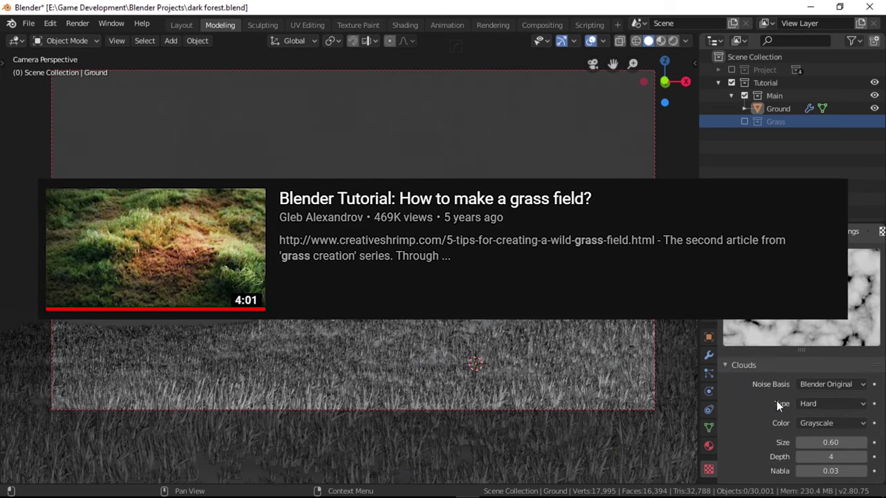
mouse_move(443, 387)
middle_down()
mouse_move(419, 336)
mouse_move(450, 352)
mouse_move(409, 377)
mouse_move(432, 385)
middle_up()
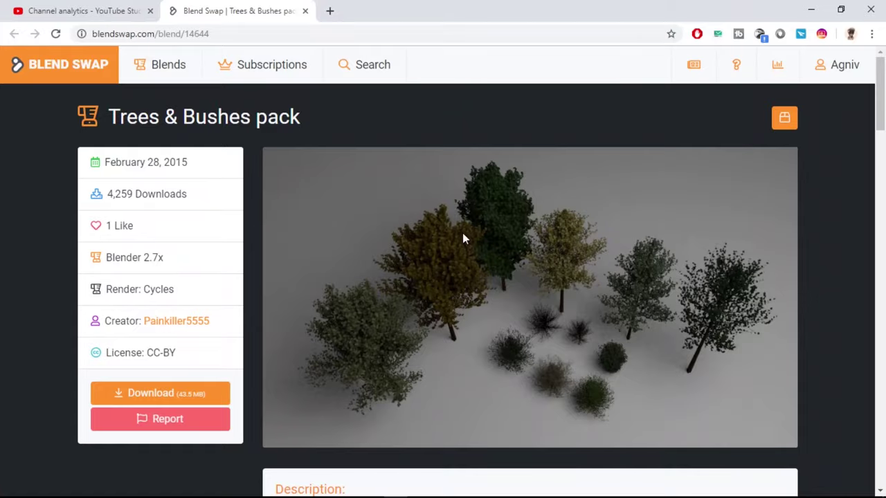
Switch to the browser and review the title, preview and description of the Trees & Bushes pack on Blend Swap
scroll(362, 276, down, 5)
scroll(368, 274, up, 4)
scroll(368, 274, up, 1)
drag(108, 117, 300, 117)
click(522, 336)
scroll(522, 336, down, 4)
drag(275, 253, 618, 294)
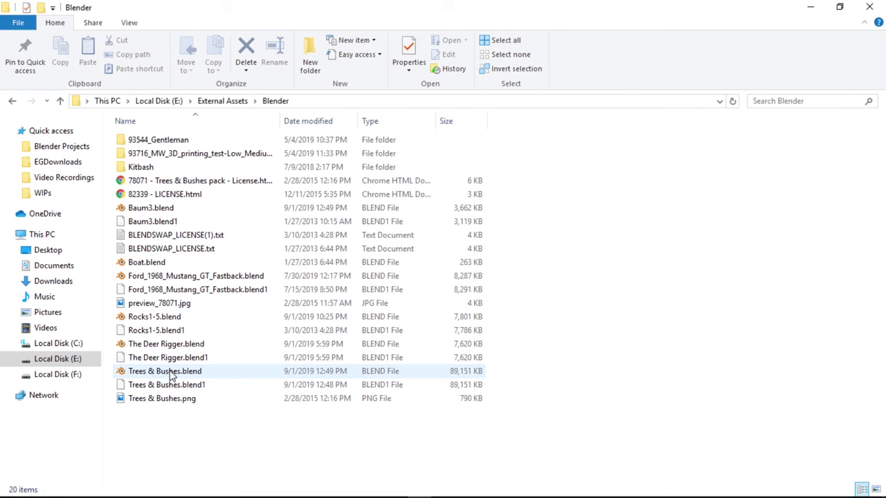
Copy bush 1 to bush 5 from Trees & Bushes.blend and paste them into the Bushes collection of dark forest.blend
click(172, 373)
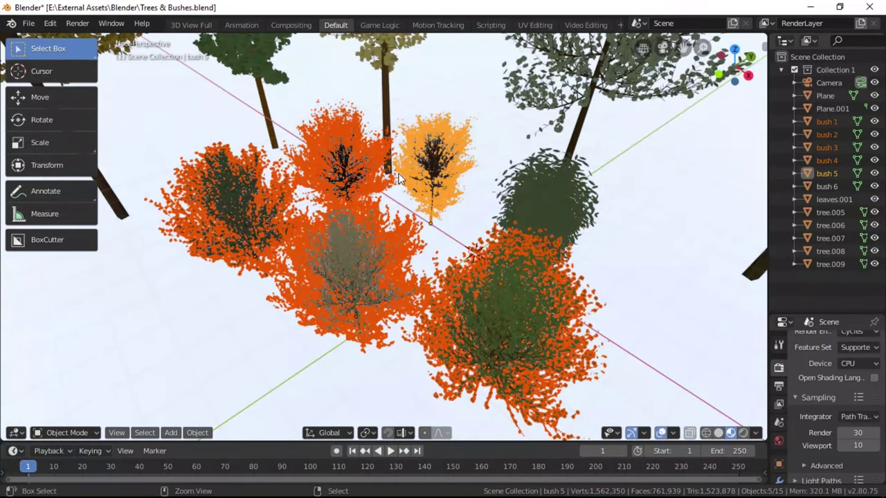
key(ctrl+c)
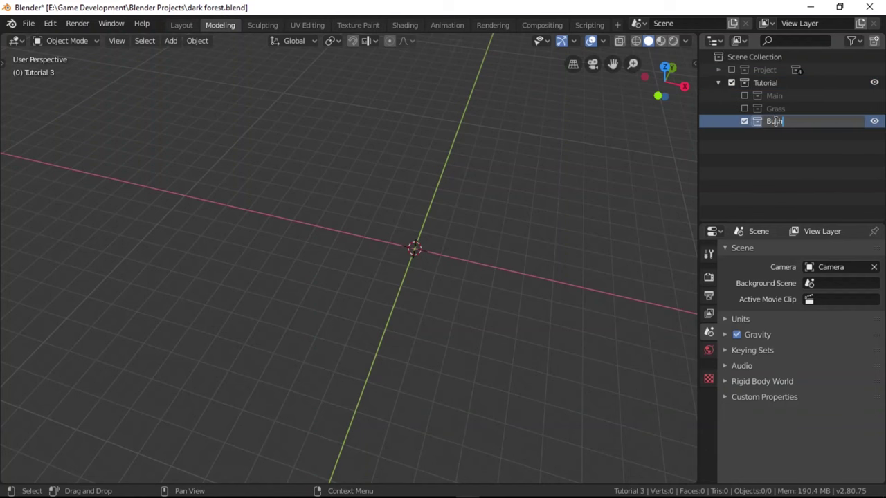
middle_drag(658, 181, 541, 200)
key(ctrl+v)
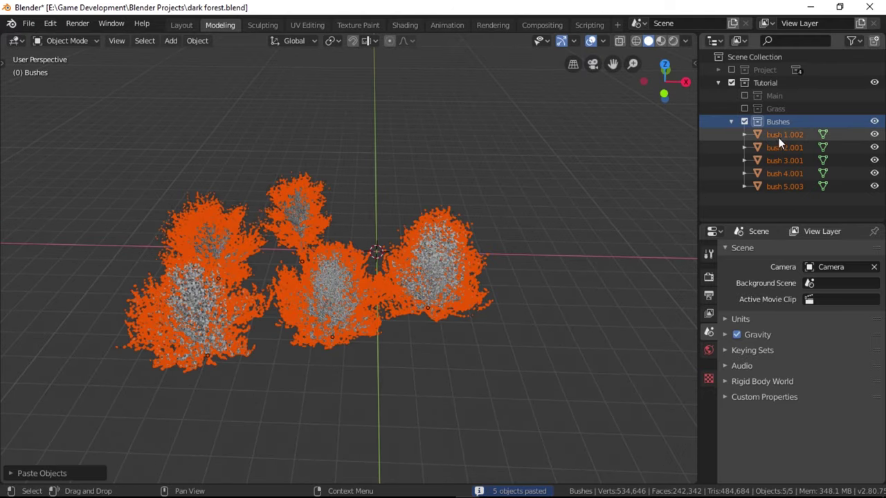
Raise all five bushes about 1.8 m along Z in front view, and move them along X
middle_drag(381, 243, 335, 221)
key(alt+a)
scroll(374, 270, up, 4)
shift+middle_drag(422, 296, 430, 273)
key(a)
key(KP_1)
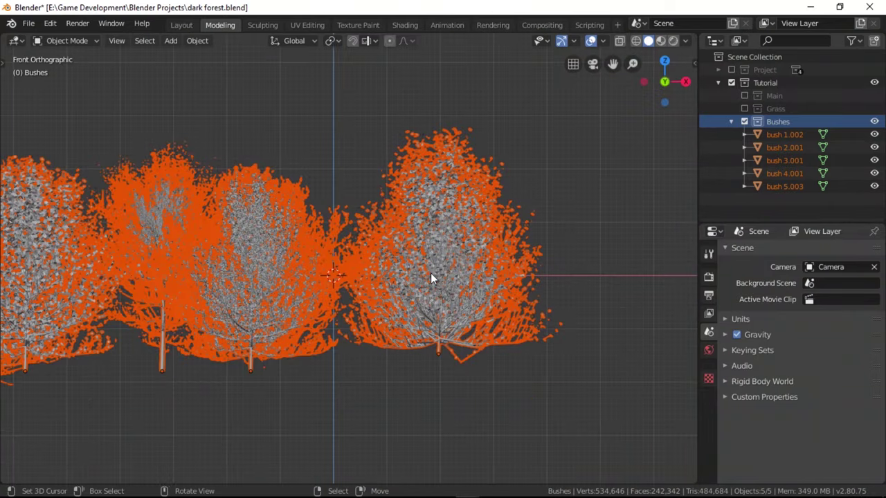
key(g)
key(z)
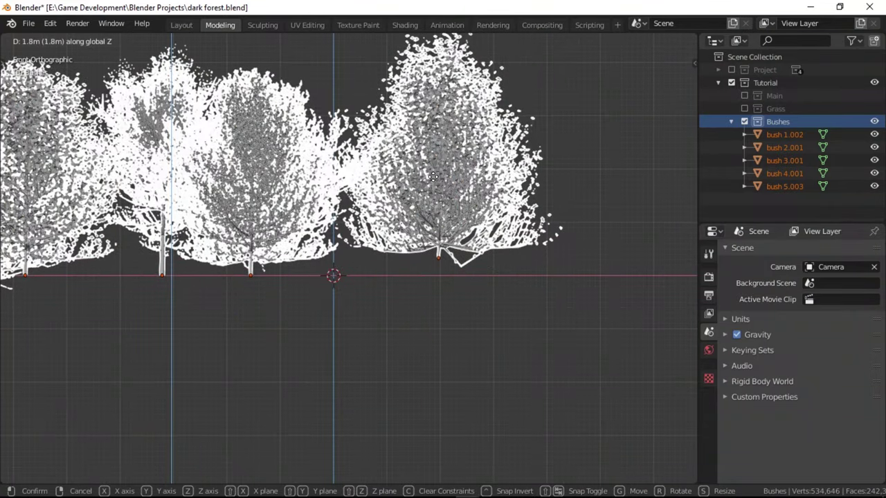
click(432, 178)
key(g)
key(x)
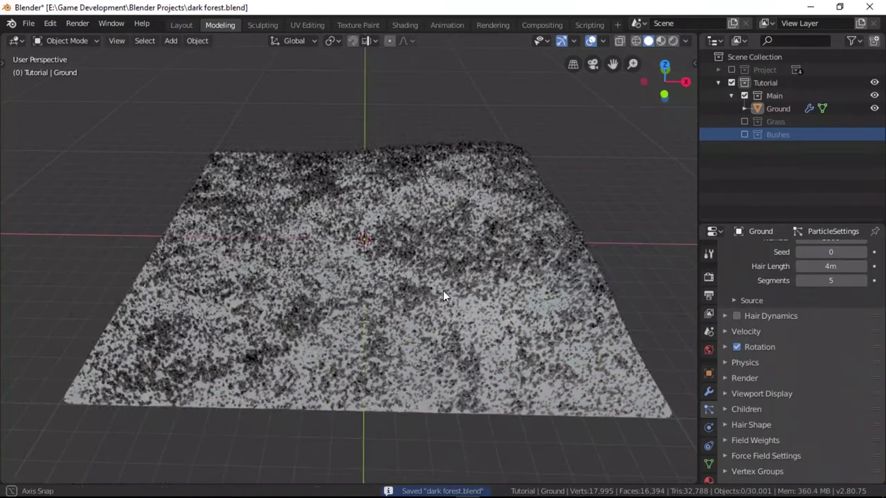
Add a second particle system to the ground object and set its type to Hair
click(443, 295)
scroll(780, 362, up, 5)
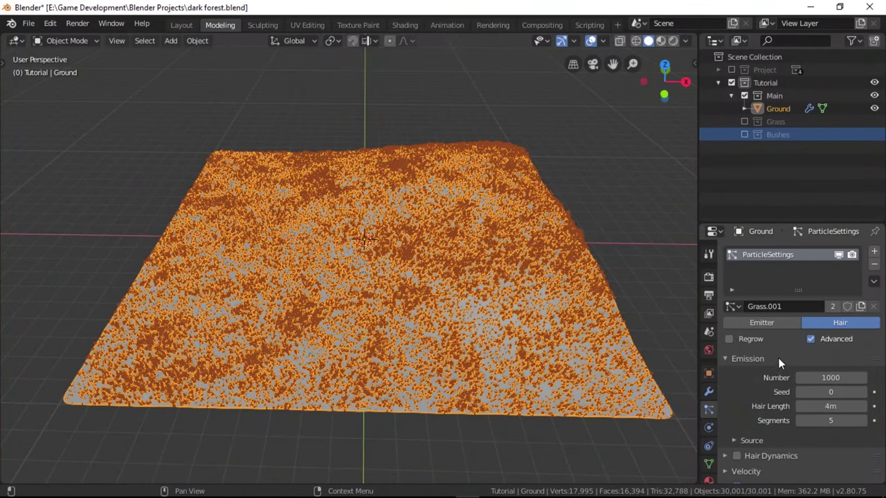
click(874, 253)
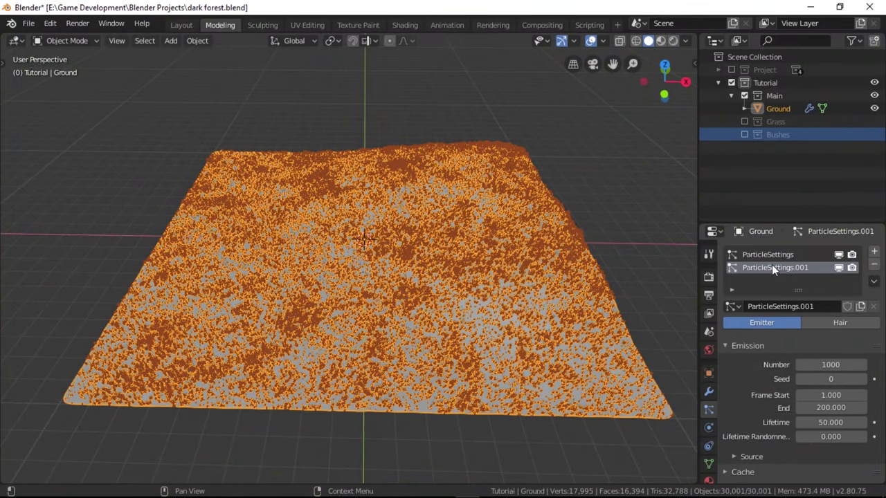
click(844, 328)
Render the second particle system as the Bushes collection, with Object Rotation and Pick Random enabled
scroll(775, 360, down, 6)
click(737, 335)
click(824, 351)
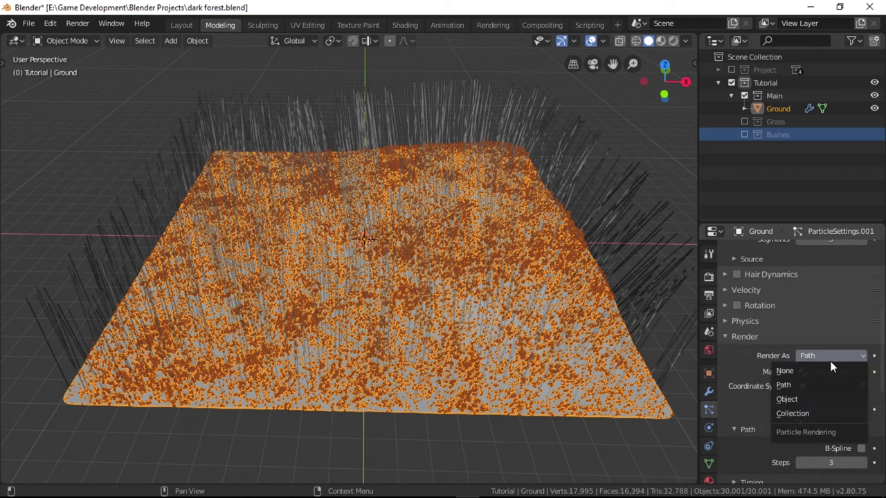
click(823, 411)
scroll(796, 388, down, 3)
click(834, 398)
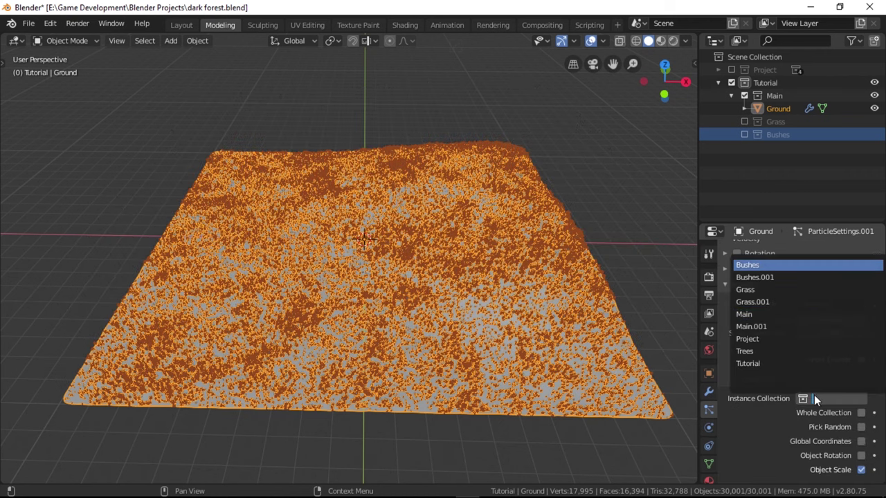
click(748, 265)
click(861, 455)
click(860, 427)
Set the emission number of the bush particle system to 100
shift+middle_drag(122, 343, 89, 321)
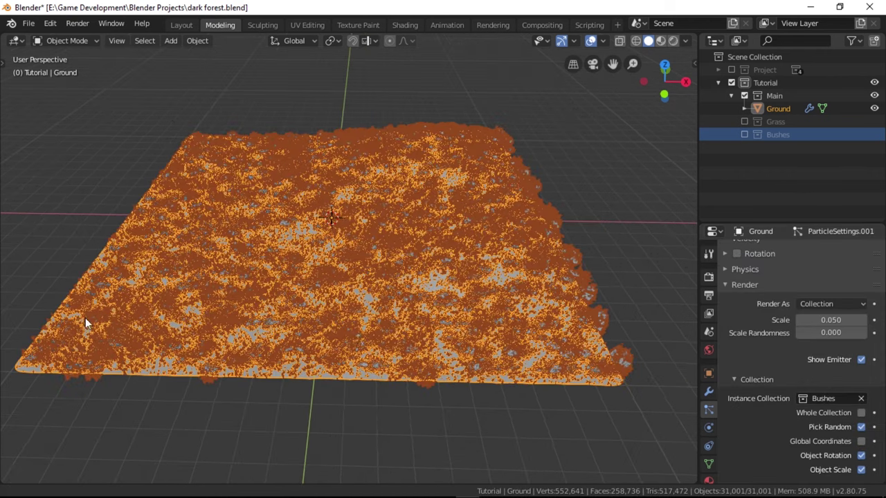
scroll(774, 355, up, 7)
drag(830, 378, 804, 379)
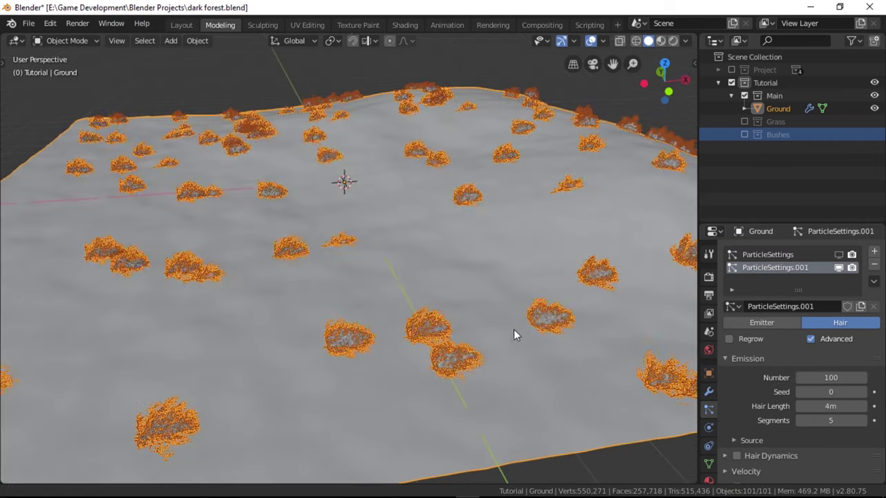
middle_drag(465, 358, 433, 333)
Enable rotation for the bush particles and set their orientation axis to Object Y
scroll(768, 395, down, 5)
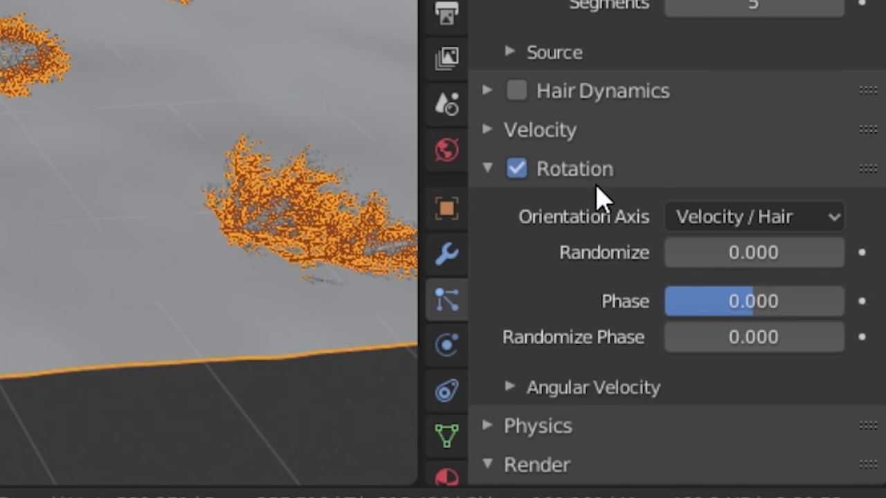
click(749, 232)
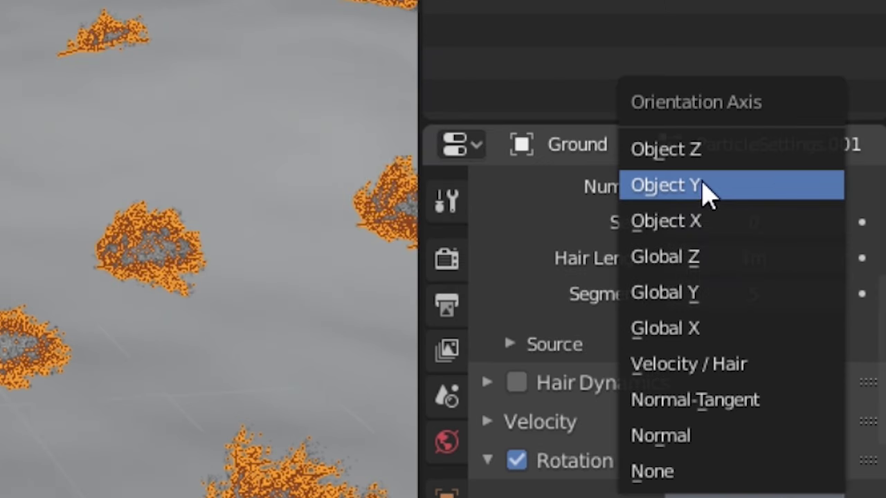
click(685, 188)
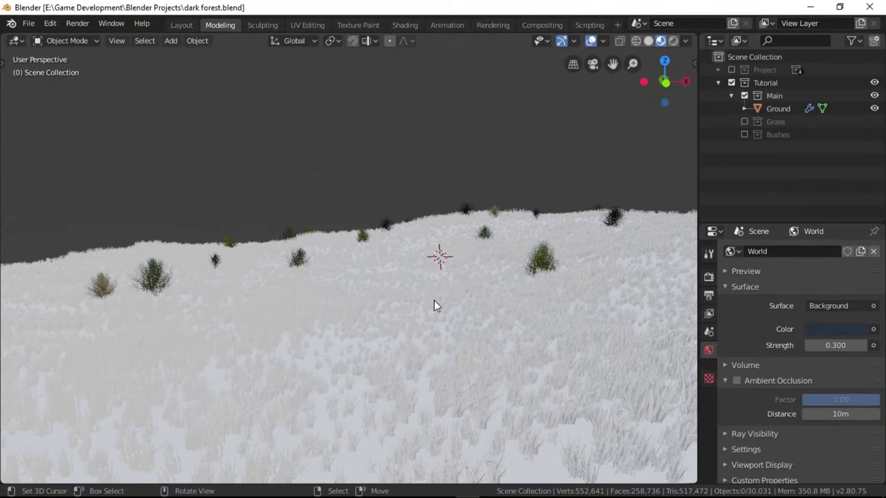
Create a new material for the ground in the Shading workspace
key(KP_0)
scroll(434, 302, down, 2)
scroll(434, 302, up, 1)
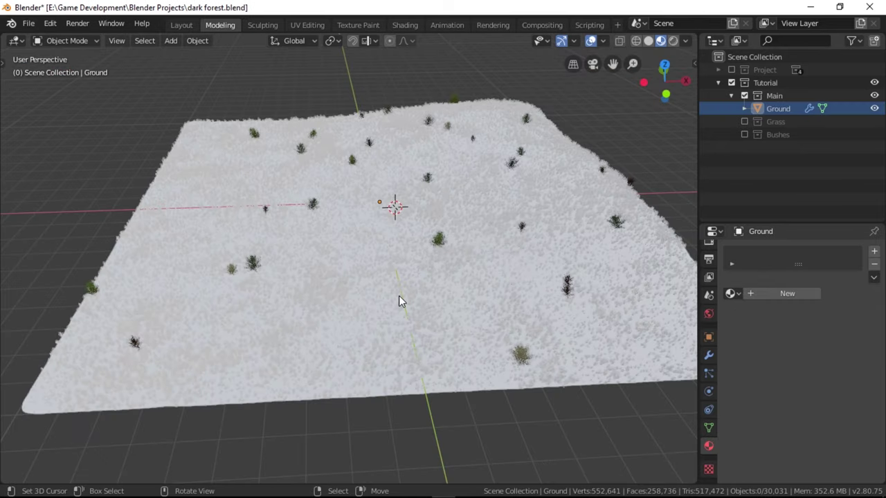
key(a)
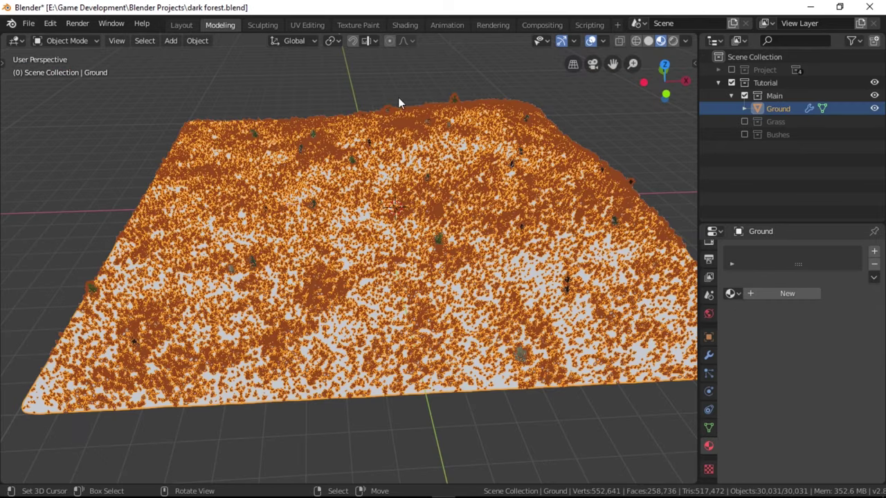
click(404, 24)
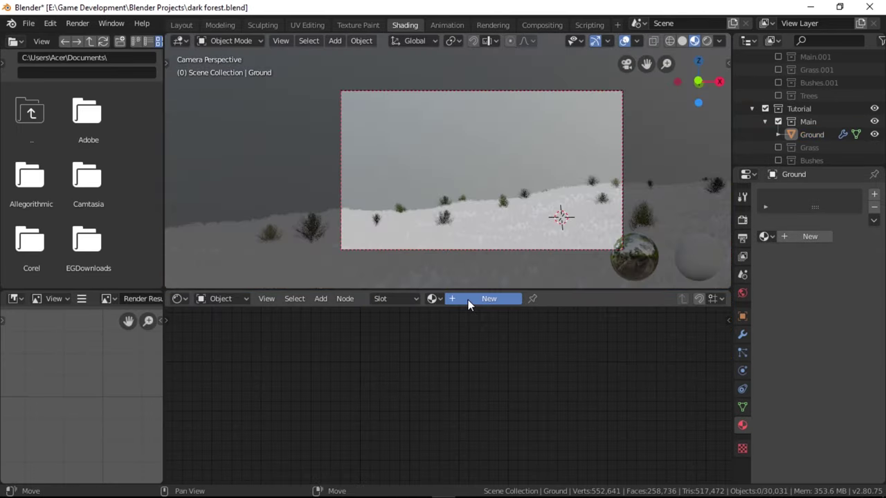
click(468, 300)
Turn off viewport display for the ground's grass and bush particle systems
click(747, 356)
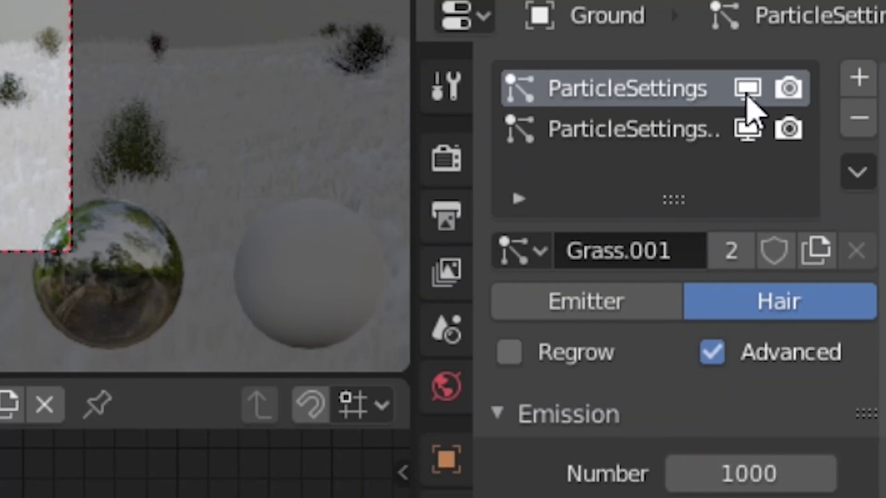
click(747, 90)
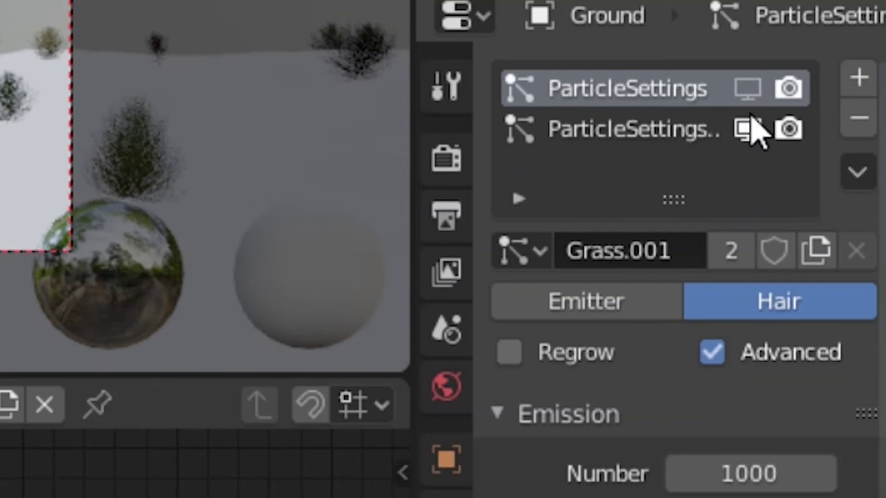
click(748, 129)
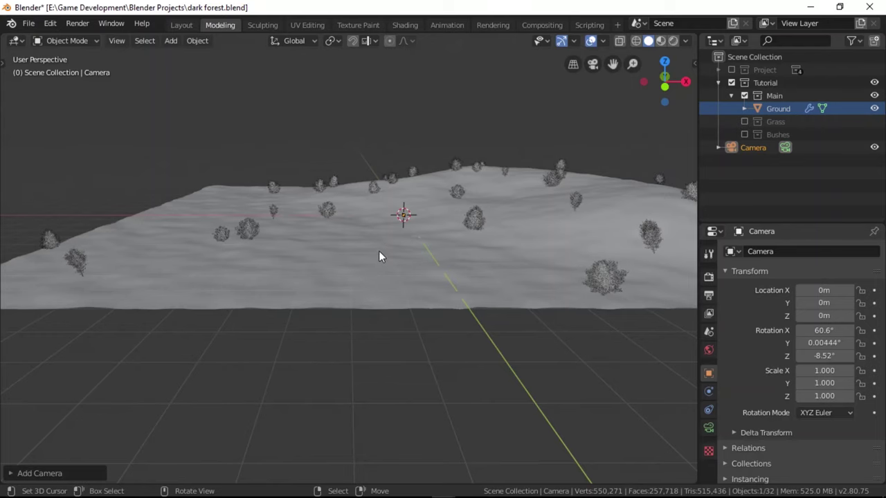
Add a camera to the scene and align it to the current low view across the ground
middle_drag(380, 254, 373, 300)
key(shift+a)
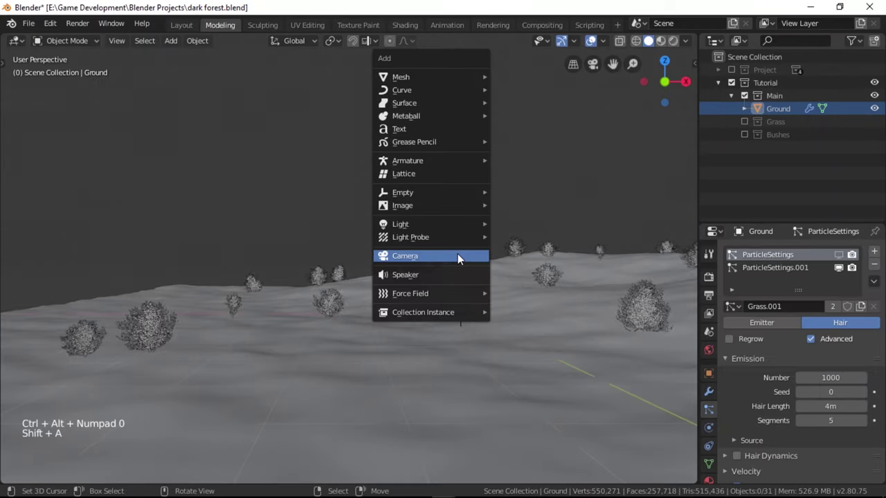
click(457, 256)
key(ctrl+alt+KP_0)
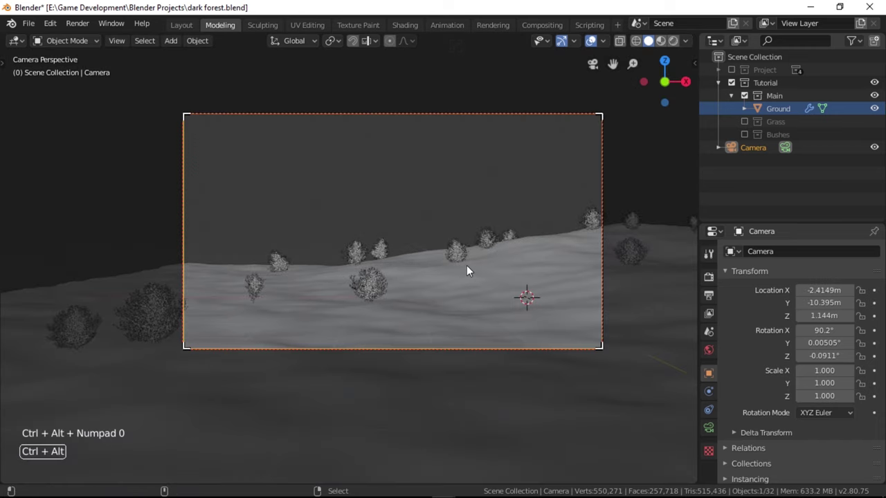
Pull the camera back about 2.5 m along its local Z axis and adjust its tilt to frame the hills
key(g)
key(z)
key(z)
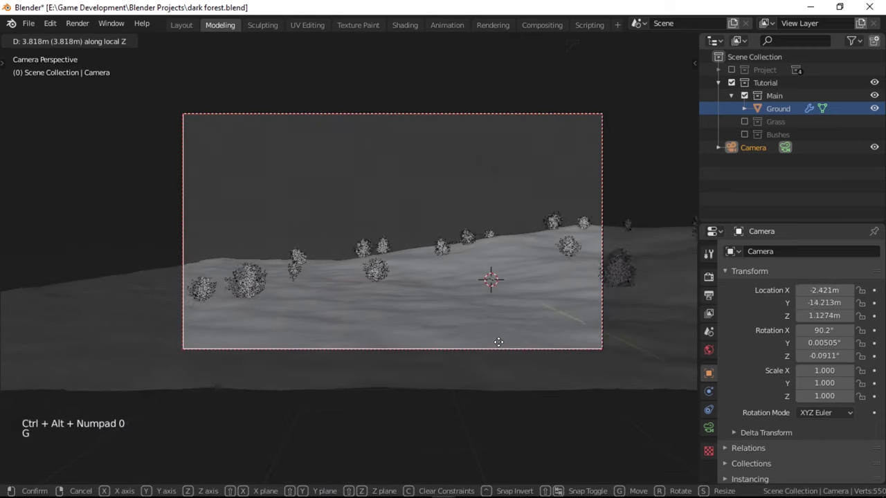
click(487, 333)
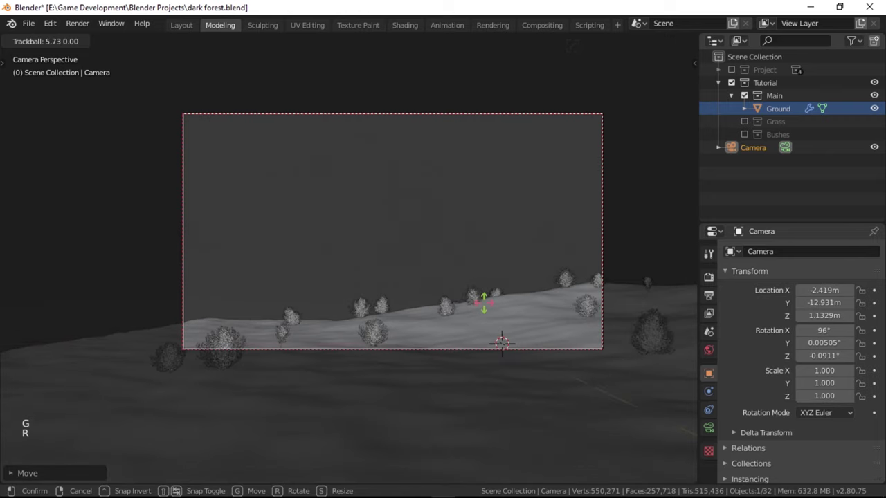
click(484, 325)
key(g)
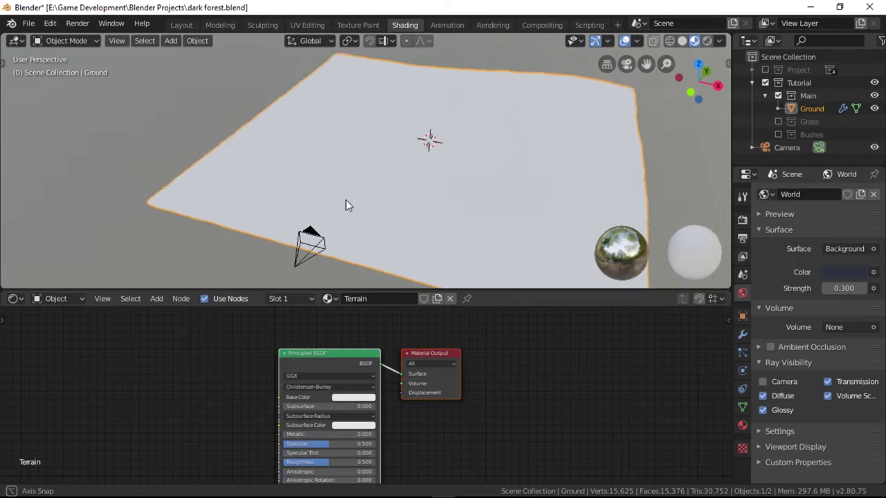
Add an Image Texture node to the Terrain material and load brown_mud_leaves_01_diff_2k.png into it
mouse_move(346, 203)
middle_down()
mouse_move(408, 192)
mouse_move(408, 183)
middle_up()
ctrl+scroll(372, 365, left, 5)
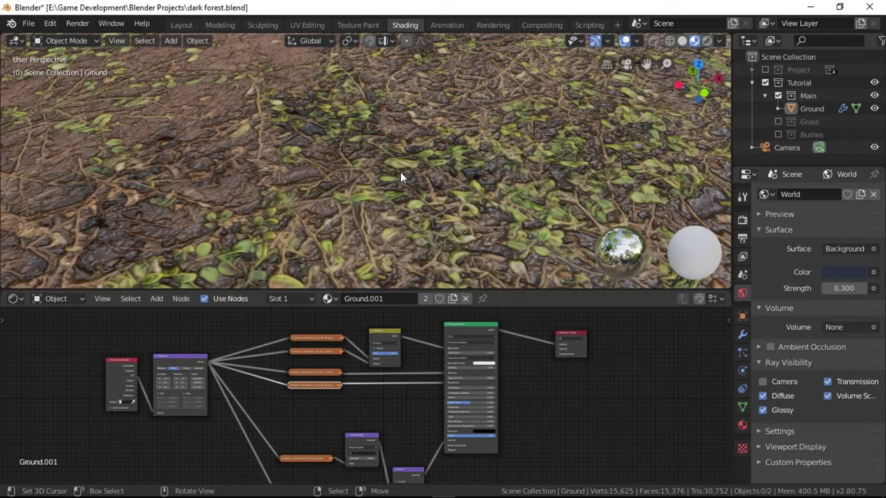
scroll(400, 173, down, 5)
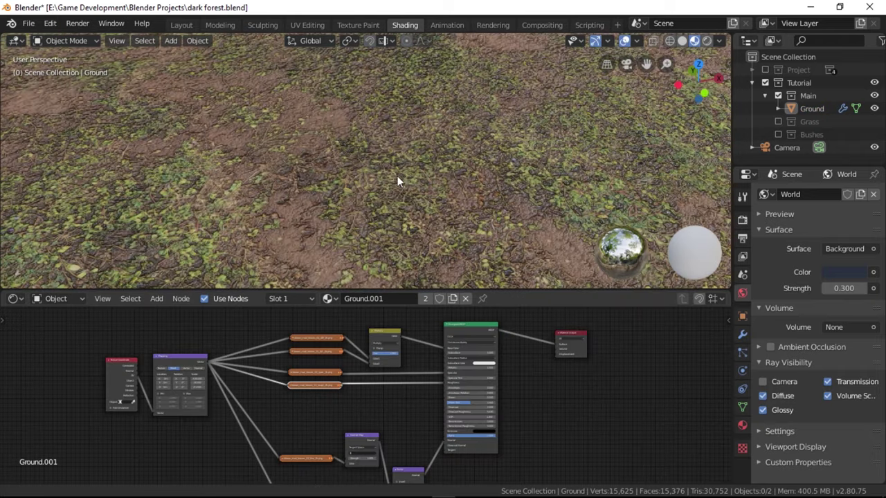
middle_drag(397, 176, 346, 216)
scroll(361, 189, down, 2)
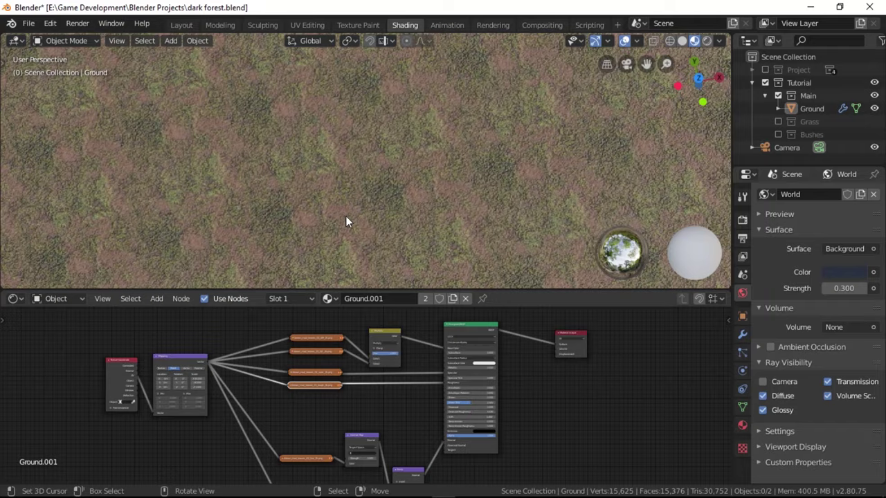
key(shift+a)
mouse_move(268, 402)
click(392, 305)
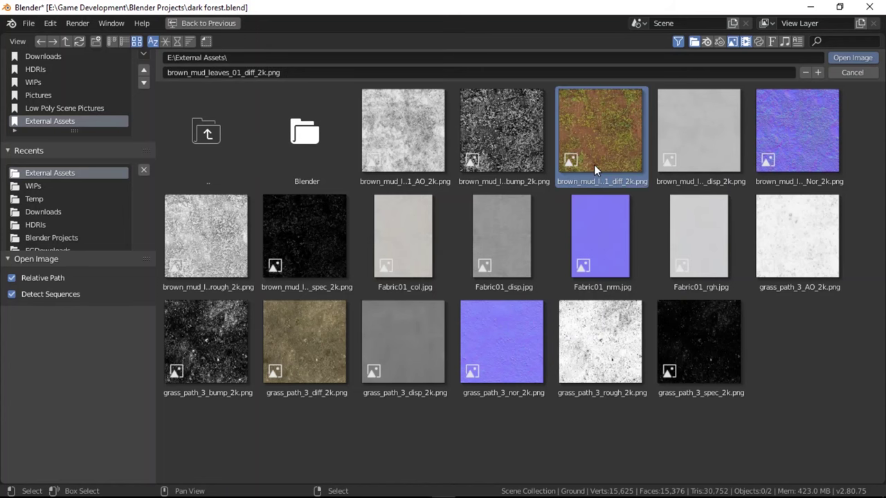
double_click(594, 165)
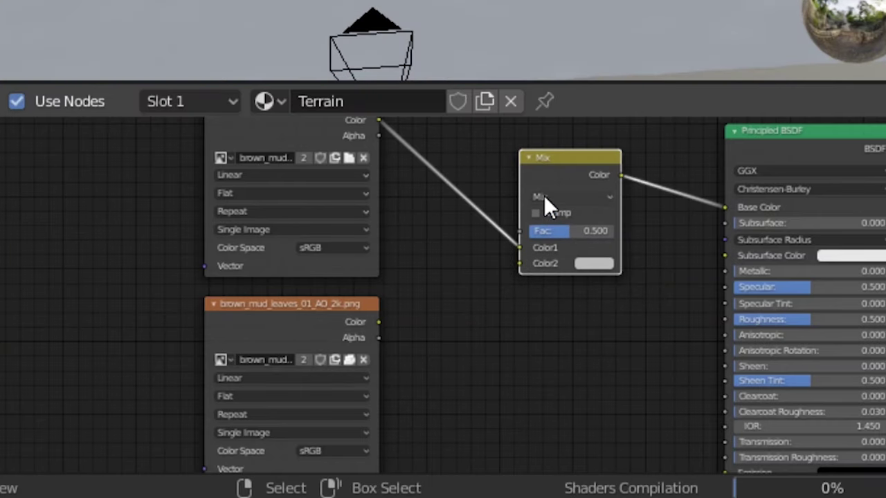
Set the blend mode of the Mix node feeding Base Color to Multiply
scroll(544, 197, up, 3)
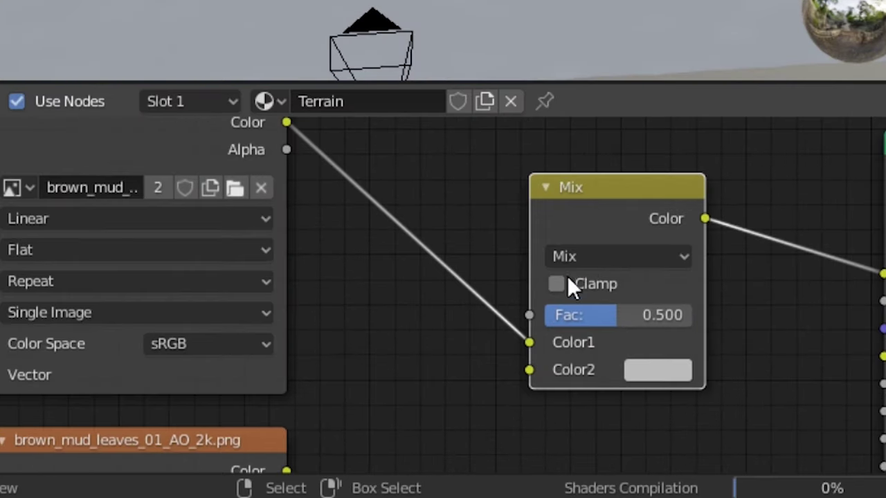
click(585, 257)
click(603, 157)
scroll(512, 352, down, 2)
middle_drag(512, 352, 462, 299)
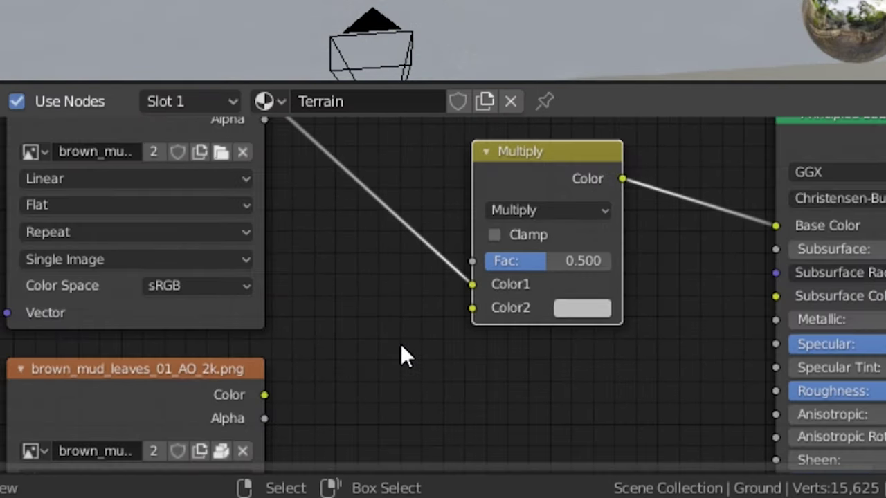
Connect the AO texture's Color to the Multiply node's Color2 and set its factor to 1.000
drag(472, 307, 266, 393)
middle_drag(523, 272, 488, 279)
drag(488, 270, 576, 270)
scroll(560, 326, down, 1)
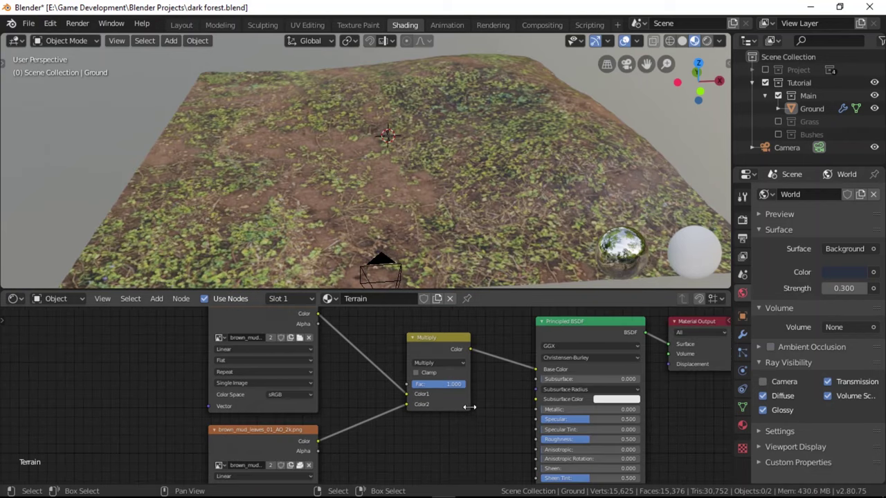
Duplicate the image texture node to provide nodes for the remaining ground texture maps
key(shift+d)
click(400, 371)
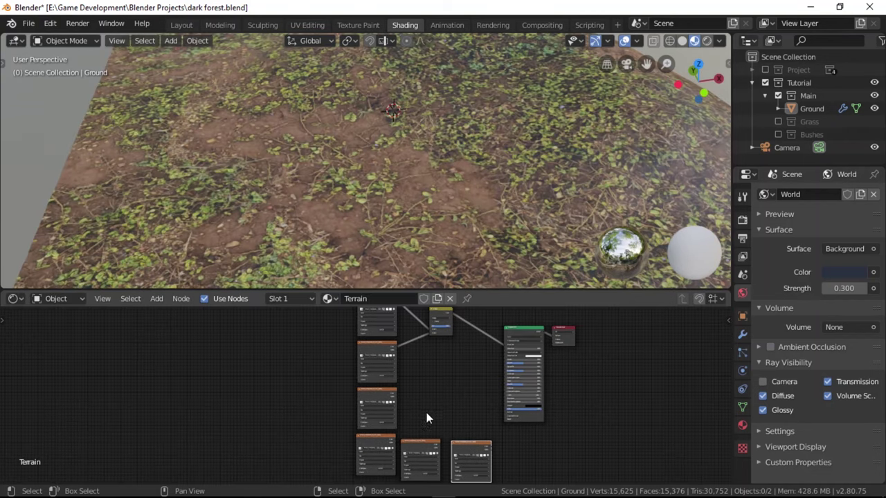
scroll(426, 415, up, 8)
middle_drag(426, 416, 400, 342)
middle_drag(422, 309, 413, 380)
Load brown_mud_leaves_01_Nor_2k.png and brown_mud_leaves_01_bump_2k.png into the duplicated nodes and set the data maps' color space to Non-Color
click(389, 409)
double_click(800, 168)
click(544, 430)
double_click(500, 160)
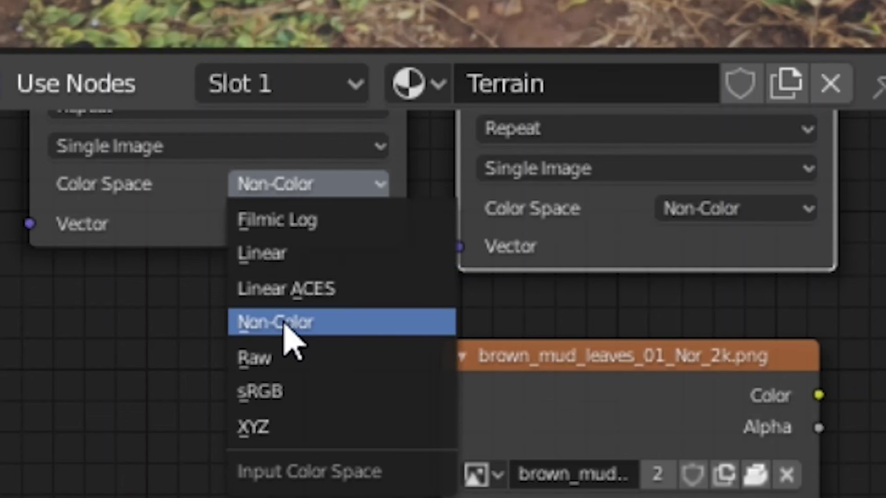
click(292, 369)
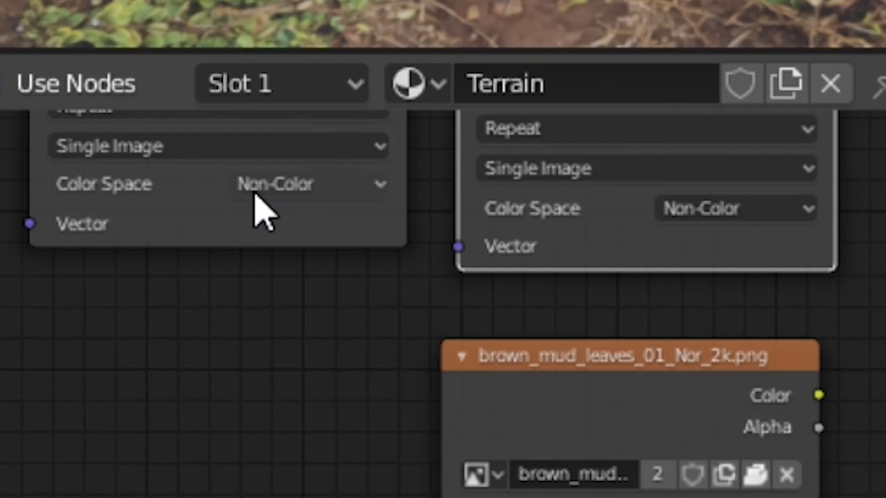
middle_drag(716, 415, 613, 303)
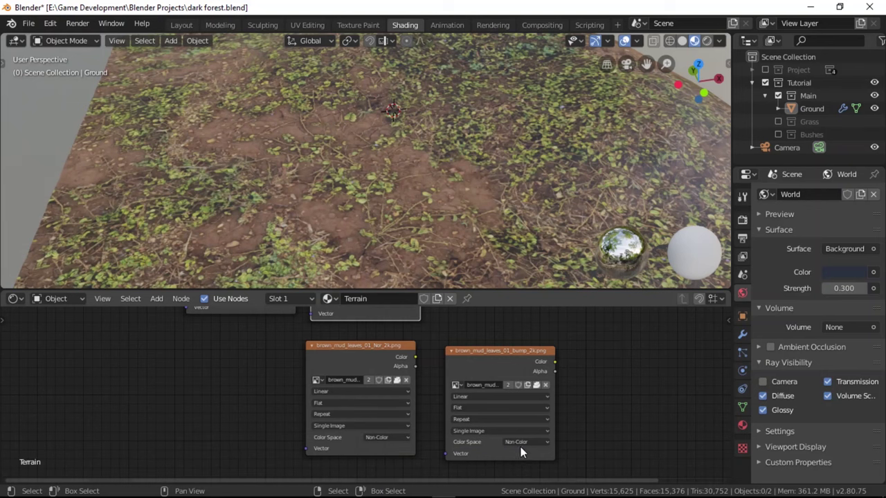
Connect the spec texture to Specular and the rough texture to Roughness on the Principled BSDF
middle_drag(453, 360, 321, 402)
drag(567, 406, 570, 402)
drag(238, 384, 563, 406)
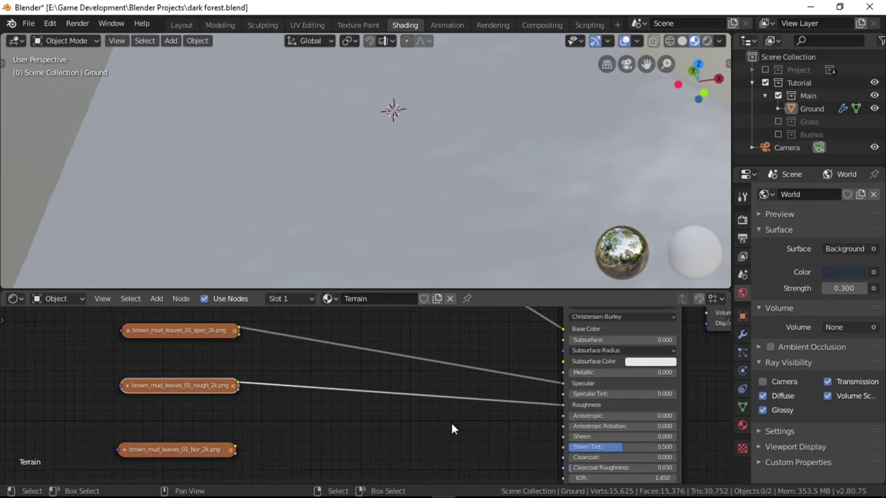
Add a Normal Map node and connect the Nor texture's Color to its Color input
middle_drag(409, 460, 389, 409)
key(shift+a)
mouse_move(343, 422)
click(474, 391)
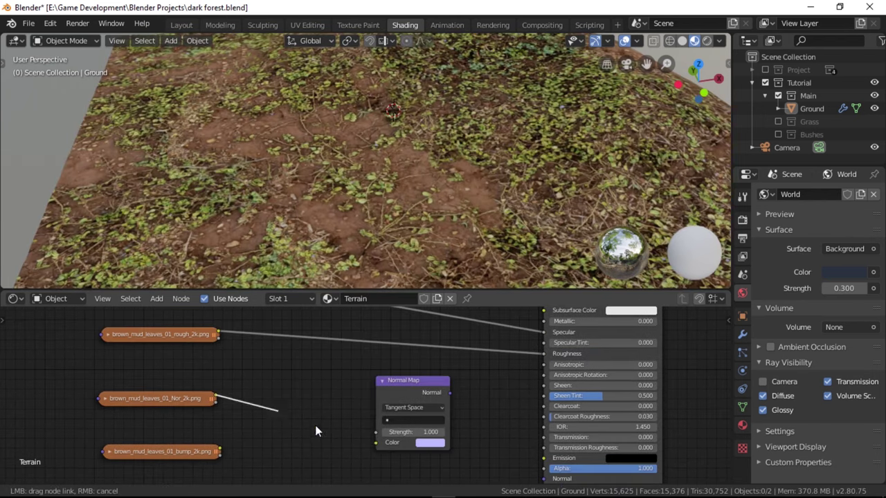
middle_drag(451, 392, 467, 348)
drag(417, 342, 381, 321)
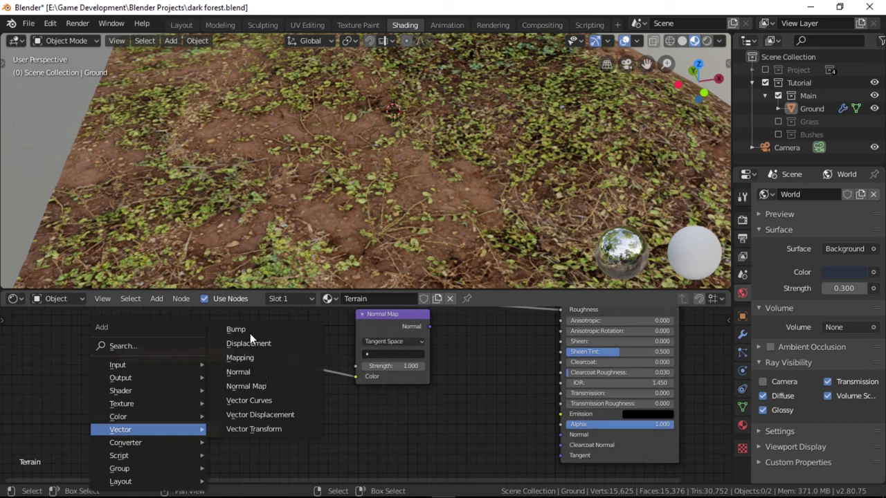
Add a Bump node with the bump texture feeding its Height and the Normal Map output feeding its Normal
click(247, 332)
drag(217, 424, 355, 466)
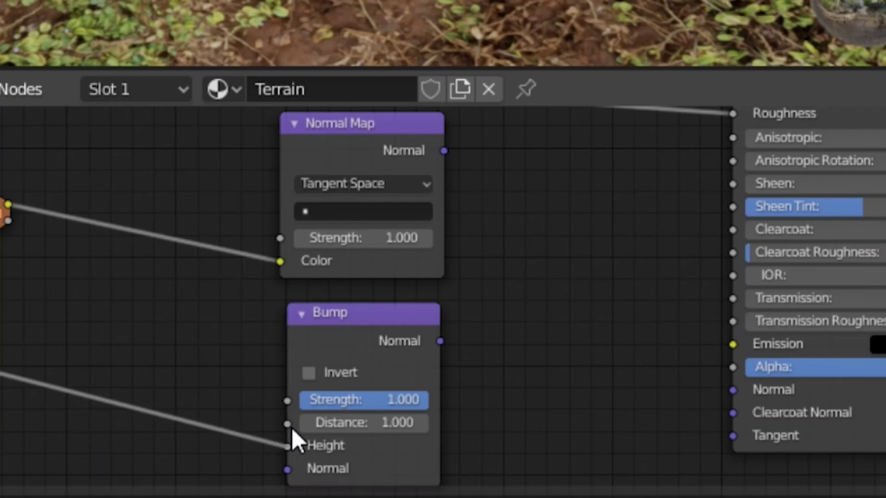
drag(320, 349, 373, 345)
drag(336, 147, 153, 163)
drag(262, 167, 290, 249)
drag(331, 448, 335, 461)
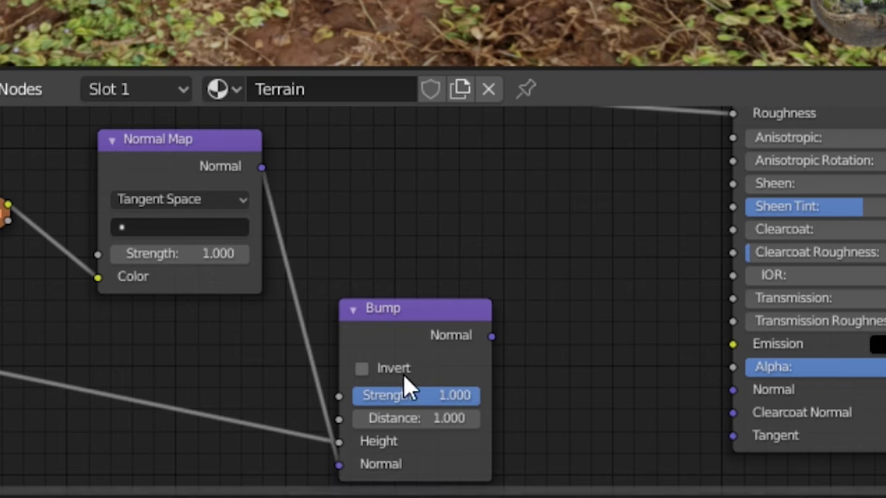
drag(451, 316, 453, 275)
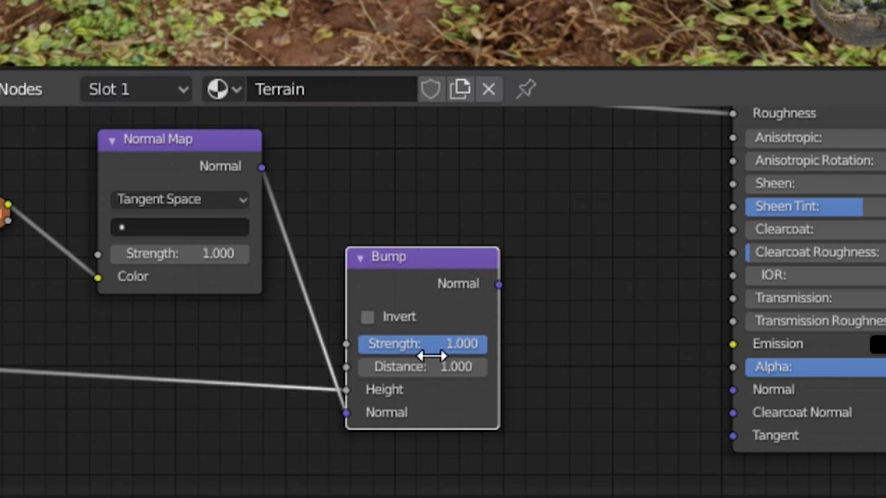
Set the Bump node's strength to 0.5 and its distance to 0.1
scroll(435, 350, up, 3)
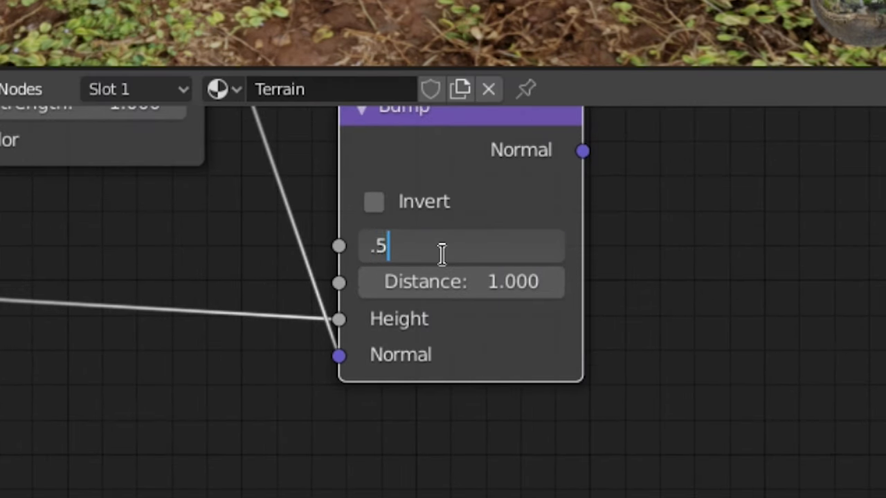
key(Return)
click(464, 287)
text(.1)
key(Return)
Connect the Bump node's Normal output to the Normal input of the Principled BSDF
middle_drag(663, 261, 307, 321)
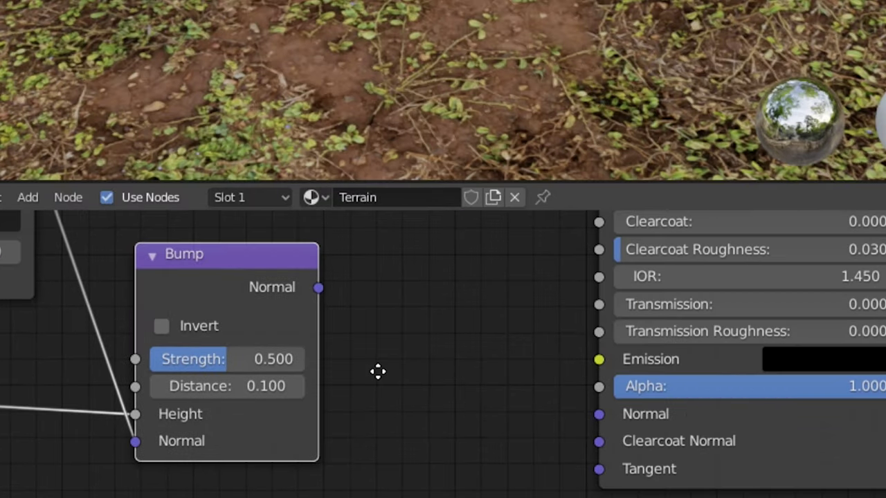
drag(317, 287, 379, 313)
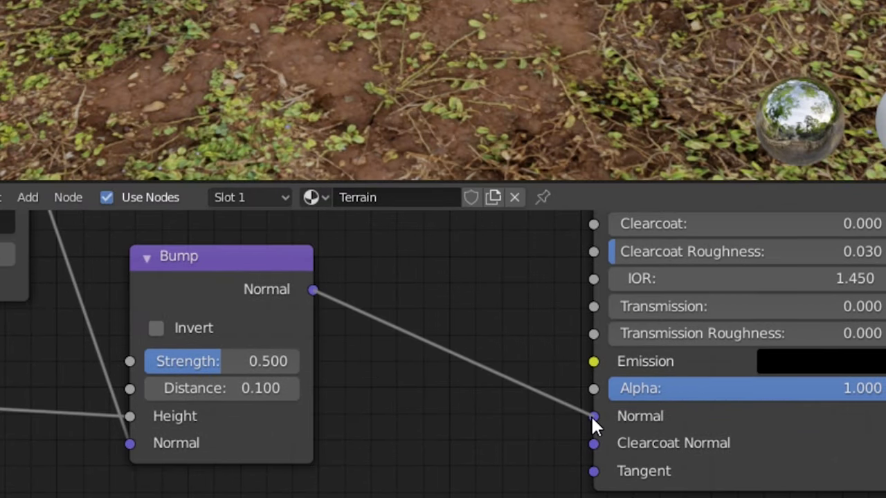
drag(593, 418, 594, 416)
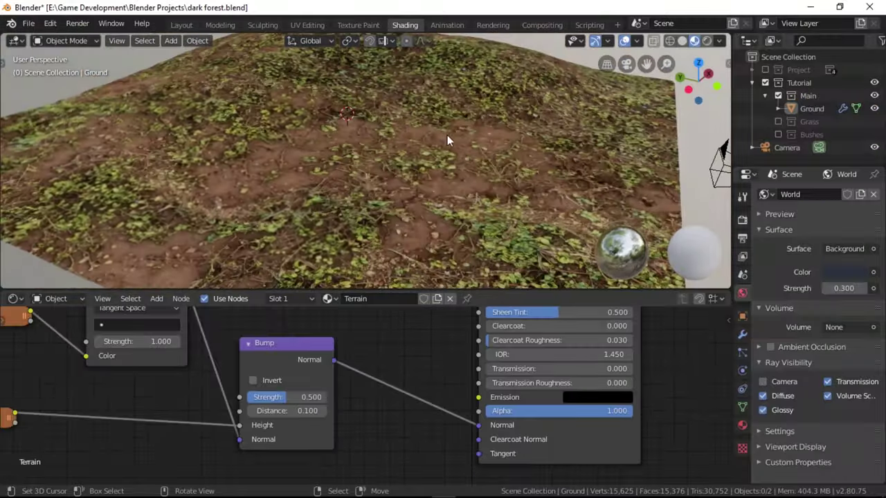
Add a Texture Coordinate node in the empty area before the ground's image texture nodes
scroll(445, 138, up, 3)
middle_drag(444, 166, 400, 182)
scroll(351, 211, down, 8)
middle_drag(422, 404, 483, 386)
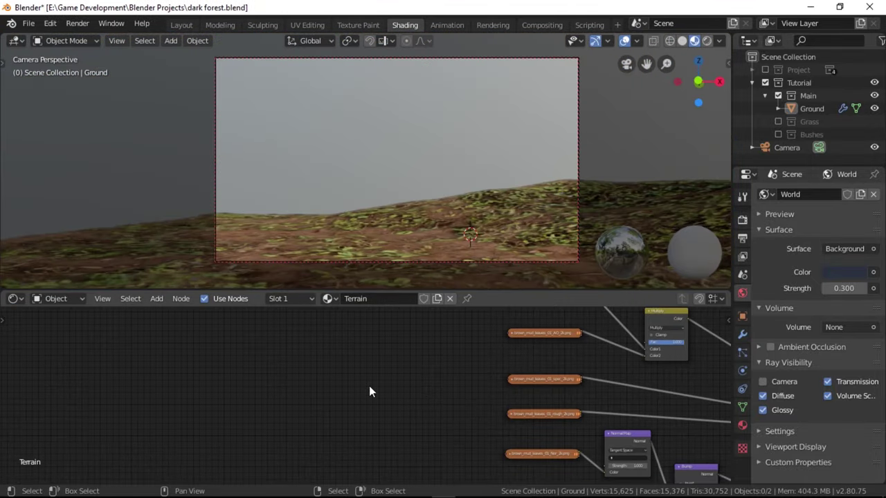
key(shift+a)
mouse_move(324, 323)
click(447, 282)
click(295, 337)
Add a Mapping node between the Texture Coordinate node and the image textures
middle_drag(375, 370, 380, 393)
scroll(381, 394, up, 5)
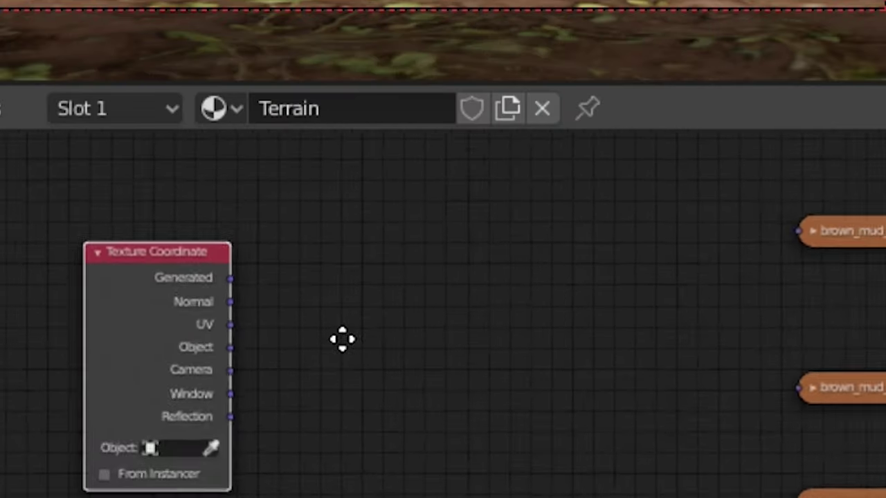
key(shift+a)
click(379, 341)
text(map)
key(Return)
click(359, 222)
Connect the Texture Coordinate's UV output to the Mapping node's Vector input and set its X and Y scale to 30
scroll(359, 221, up, 3)
middle_drag(358, 221, 211, 92)
drag(53, 224, 217, 432)
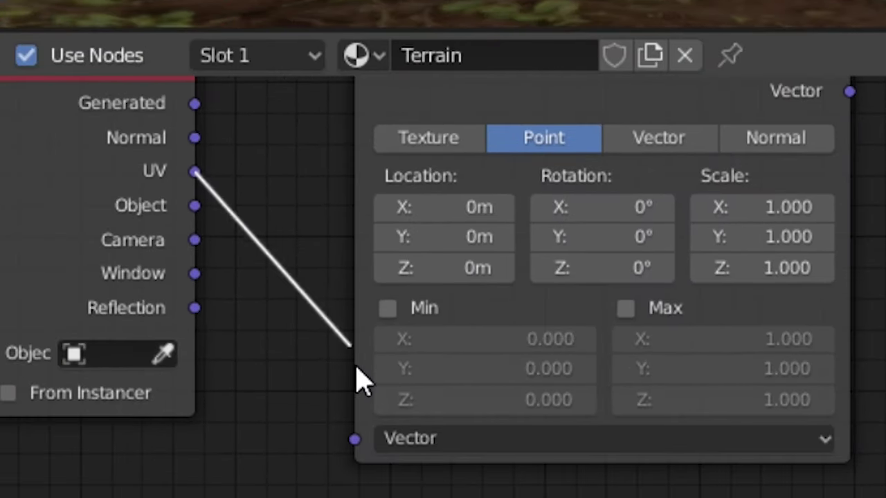
drag(367, 462, 360, 450)
middle_drag(508, 312, 337, 385)
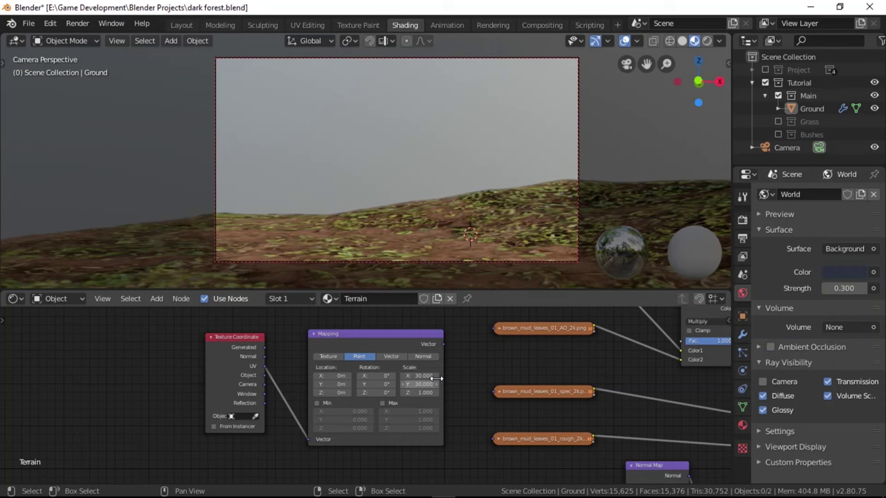
Connect the Mapping node's Vector output to the Vector inputs of all six ground image textures
scroll(714, 266, down, 3)
middle_drag(450, 232, 483, 219)
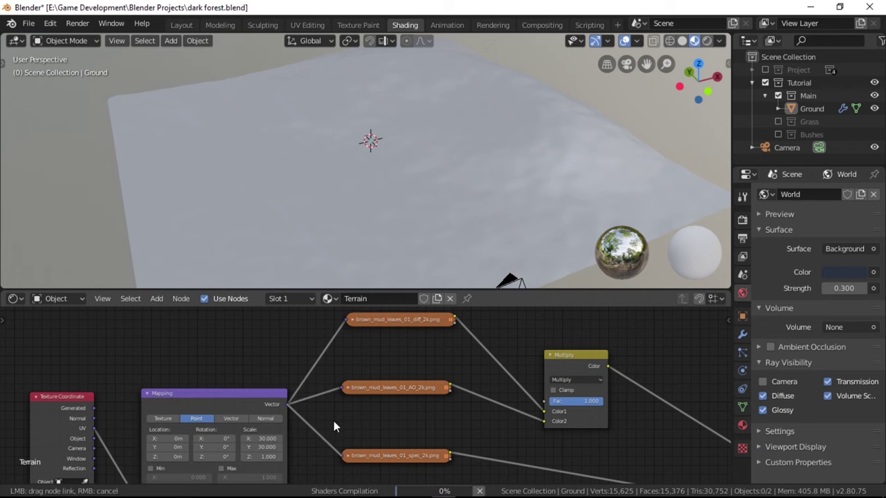
middle_drag(325, 404, 275, 330)
middle_drag(278, 399, 288, 361)
scroll(288, 361, down, 6)
drag(292, 330, 325, 432)
drag(318, 476, 297, 344)
mouse_move(317, 472)
middle_down()
mouse_move(310, 447)
mouse_move(313, 455)
middle_up()
drag(289, 316, 315, 458)
middle_drag(320, 370, 332, 414)
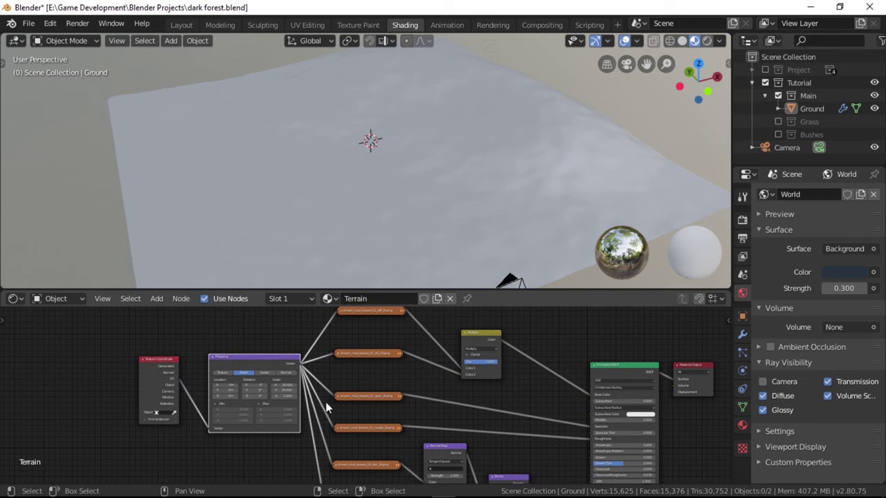
Turn viewport display back on for the ground's grass and bush particle systems
scroll(359, 197, up, 4)
scroll(357, 200, up, 4)
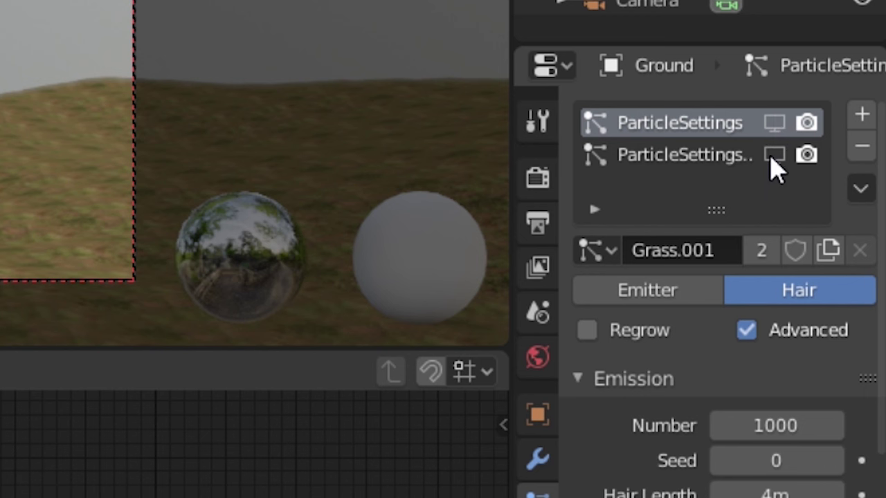
click(773, 122)
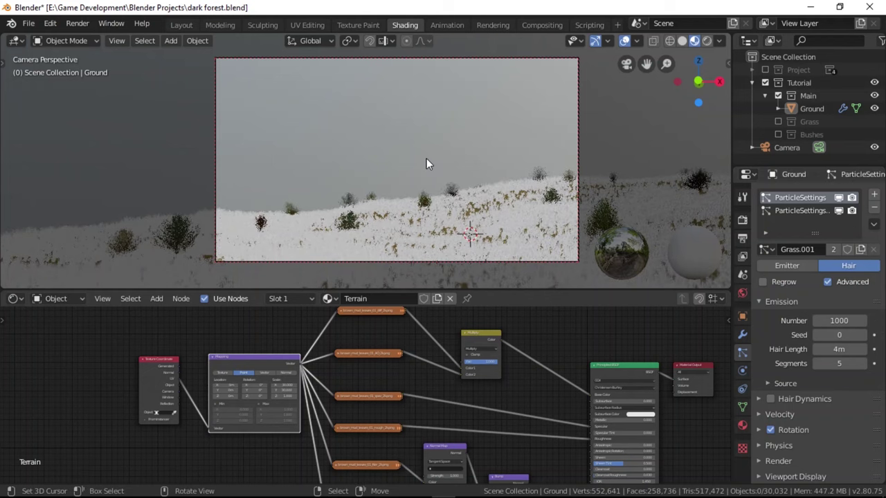
Create a new material for the Grass 4 clump and set its base color to green
middle_drag(414, 181, 434, 229)
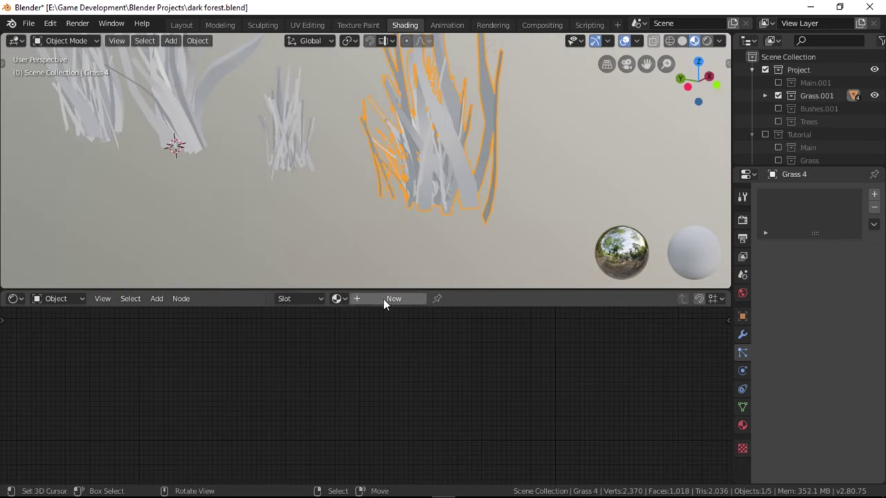
click(383, 299)
middle_drag(615, 442, 416, 411)
scroll(416, 411, up, 3)
click(433, 384)
click(448, 237)
click(456, 377)
click(525, 242)
Set the grass material's subsurface to 0.05 and its subsurface color to a light yellow-green
middle_drag(427, 467, 412, 457)
scroll(412, 457, up, 1)
text(0.05)
key(Return)
click(443, 397)
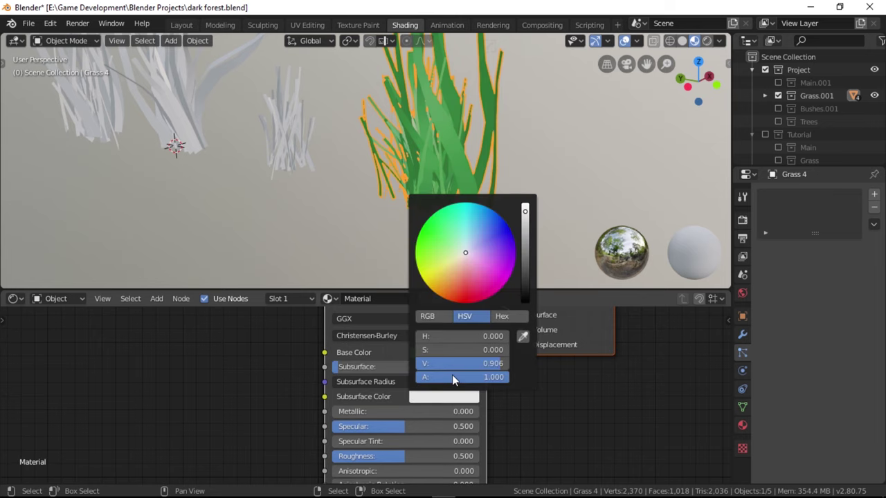
drag(451, 250, 427, 252)
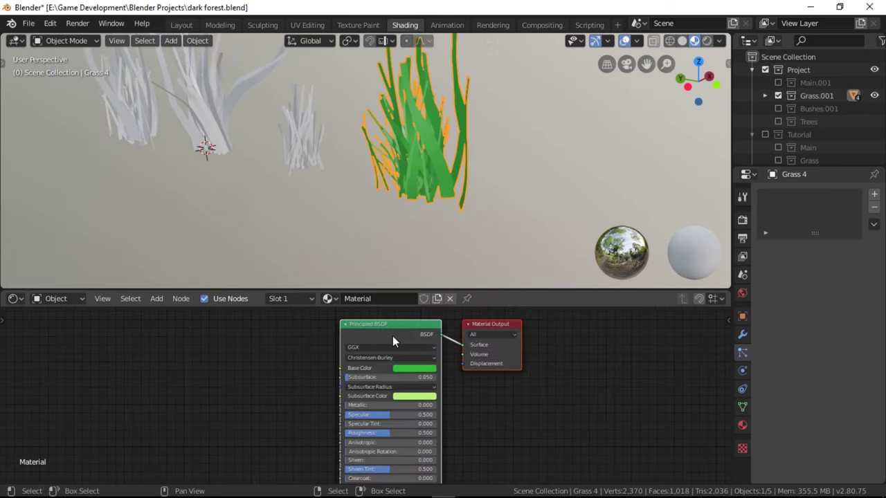
click(333, 367)
key(BackSpace)
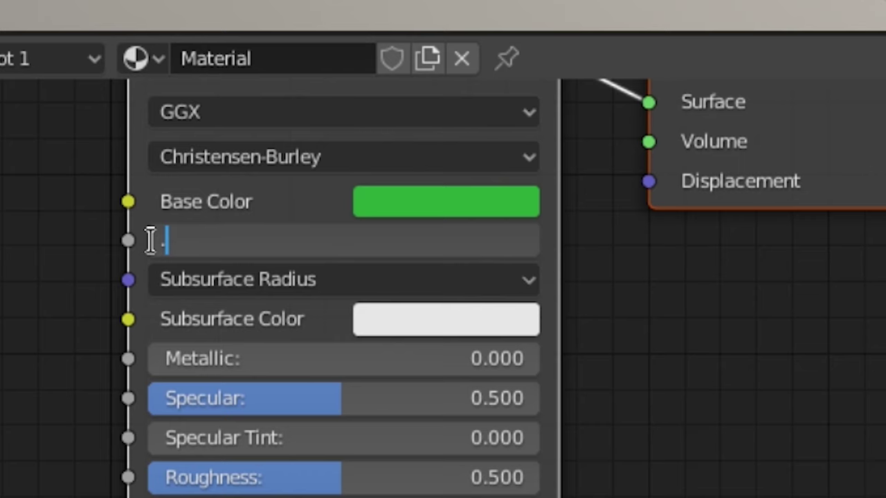
click(469, 318)
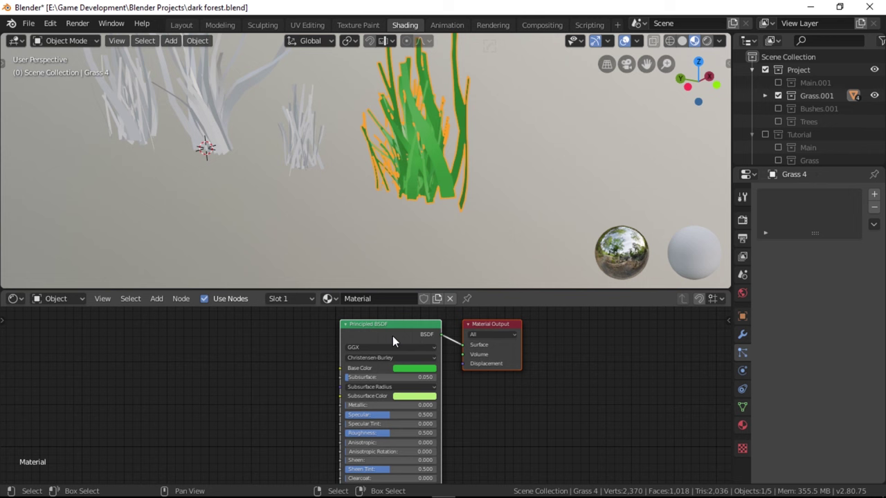
Assign the existing green grass material named Material to the Grass 3 clump
click(330, 299)
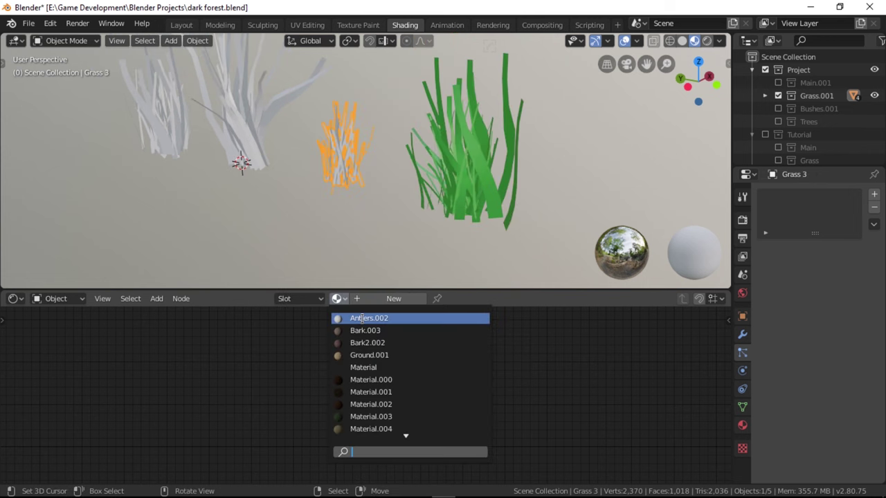
click(363, 367)
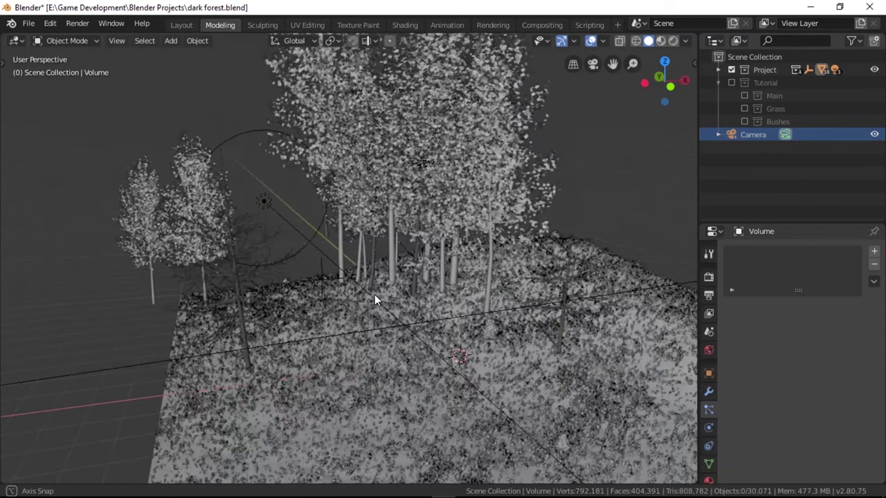
Check the reference project's tree arrangement from the camera and disable the Project collection
middle_drag(374, 295, 451, 272)
key(KP_0)
scroll(451, 272, up, 4)
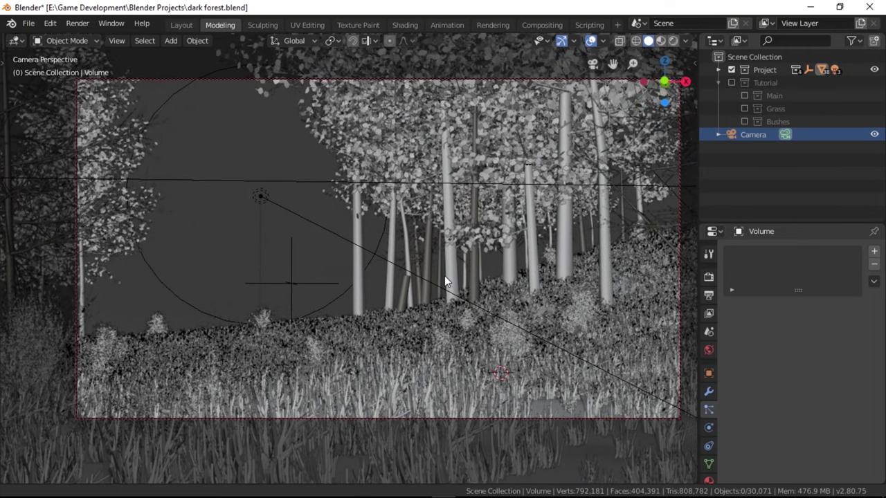
scroll(444, 280, down, 2)
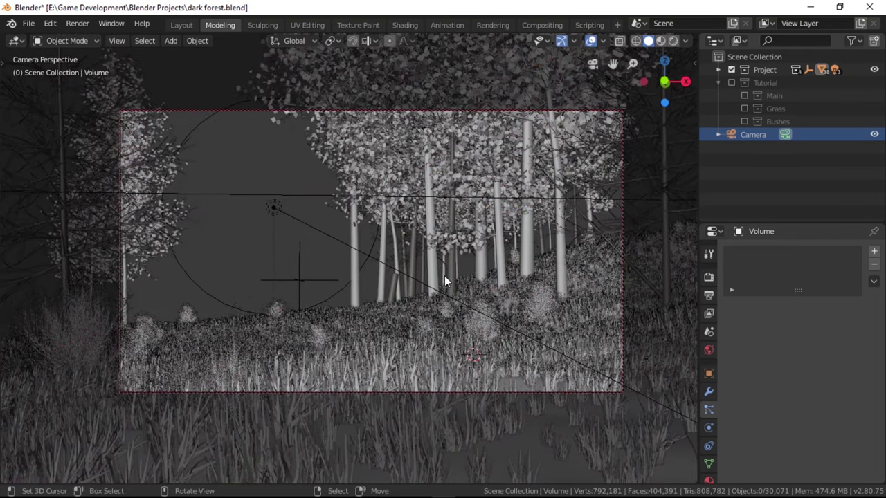
click(731, 69)
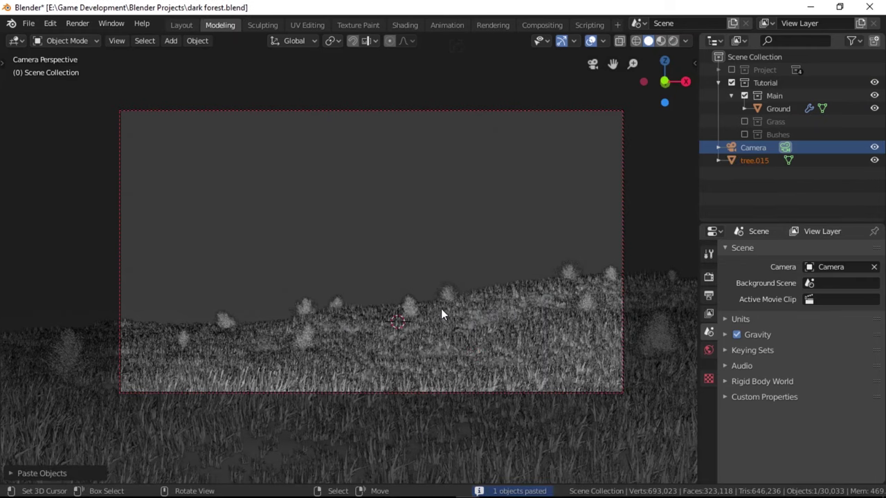
Move the pasted tree.015 into the Main collection and snap it to the 3D cursor on the ground
drag(758, 96, 759, 96)
scroll(412, 302, down, 1)
scroll(412, 302, up, 1)
key(shift+s)
click(427, 227)
Scale the leafy tree down to about 0.7 and rotate it around the Z axis
key(s)
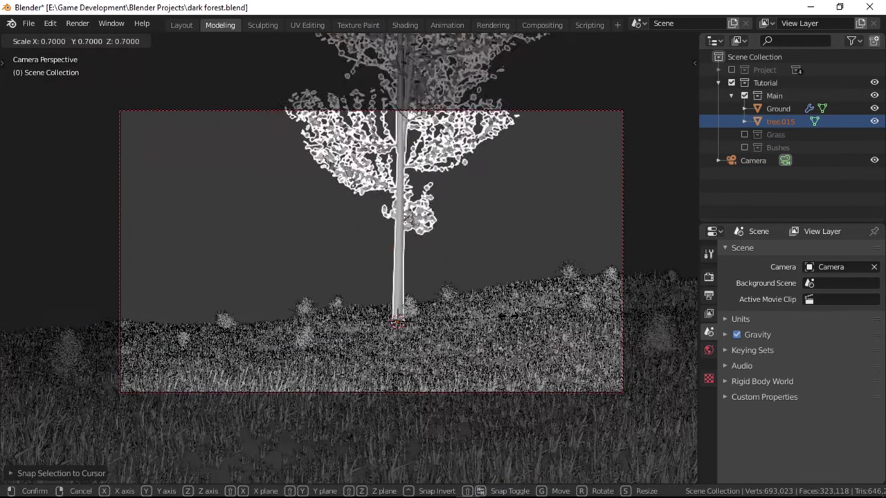
click(418, 254)
key(r)
key(z)
click(435, 302)
Duplicate the leafy tree, place the copy beside the original and shift it along the Y axis
key(shift+d)
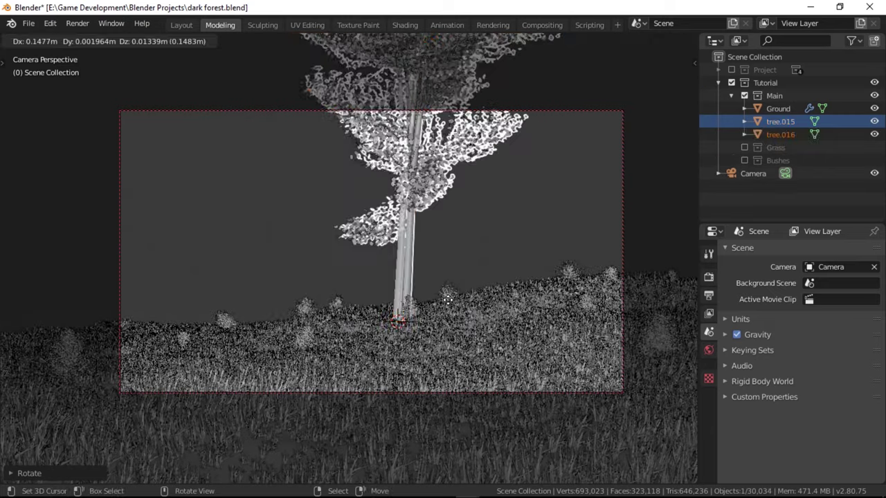
click(548, 300)
key(g)
key(y)
click(581, 408)
Resize the duplicated tree and rotate it around the Z axis so it differs from the original
key(s)
click(519, 374)
key(r)
key(z)
click(467, 354)
key(r)
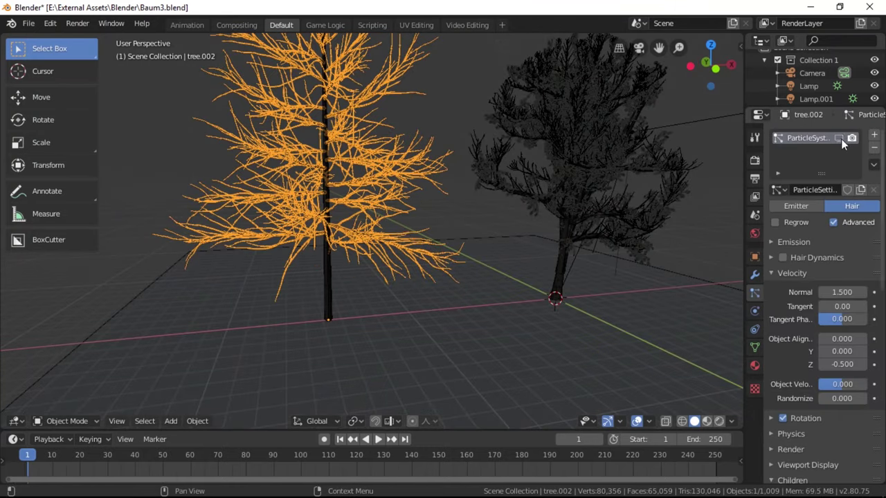
Snap the bare trees pasted from Baum3.blend to the 3D cursor and scale them
click(325, 442)
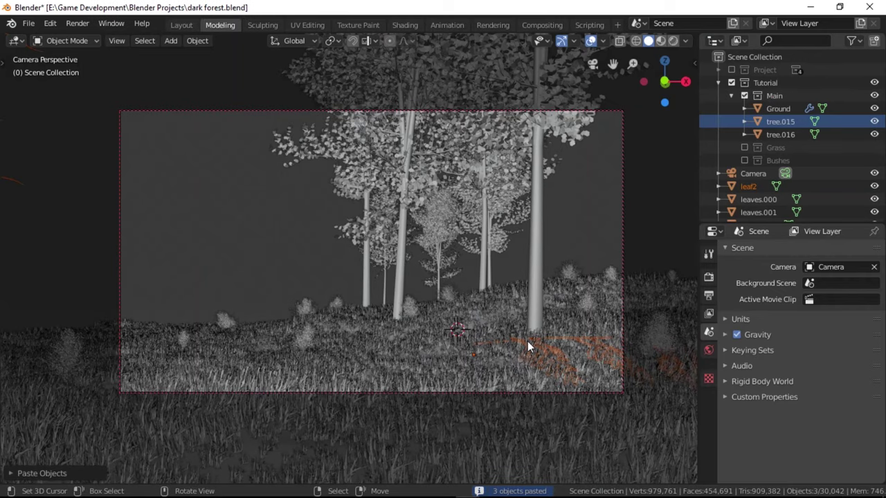
key(shift+s)
click(521, 268)
key(s)
click(510, 256)
Delete the unneeded leaf object that was pasted along with the bare trees
right_click(492, 325)
right_click(554, 331)
key(Delete)
Scale the bare tree down to about 0.53 and move it along the Y axis at the frame's edge
right_click(463, 228)
key(ctrl+v)
key(s)
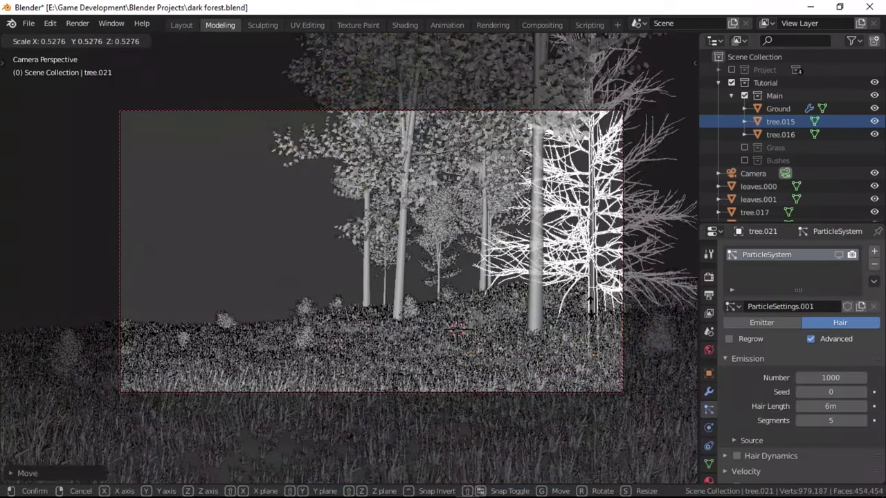
click(592, 302)
key(g)
key(y)
click(623, 237)
Duplicate the bare tree along the X axis to the opposite side of the frame and start a linked duplicate along X
key(shift+d)
key(x)
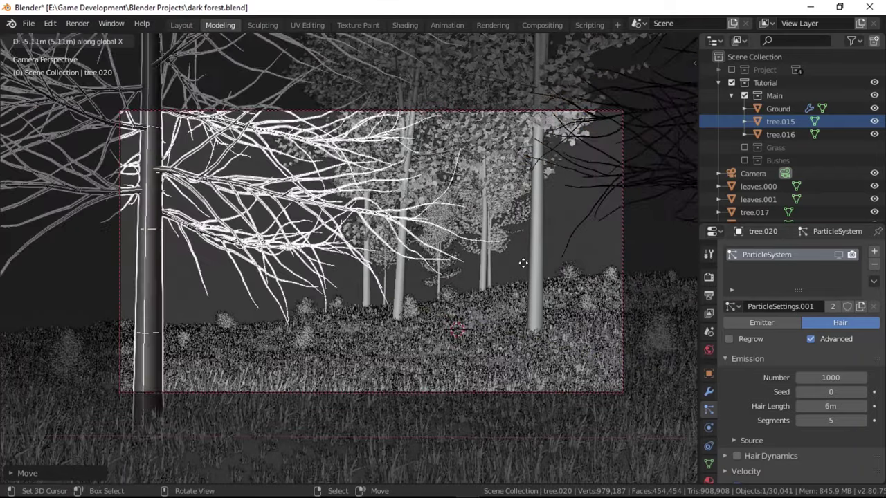
click(316, 277)
key(alt+d)
key(x)
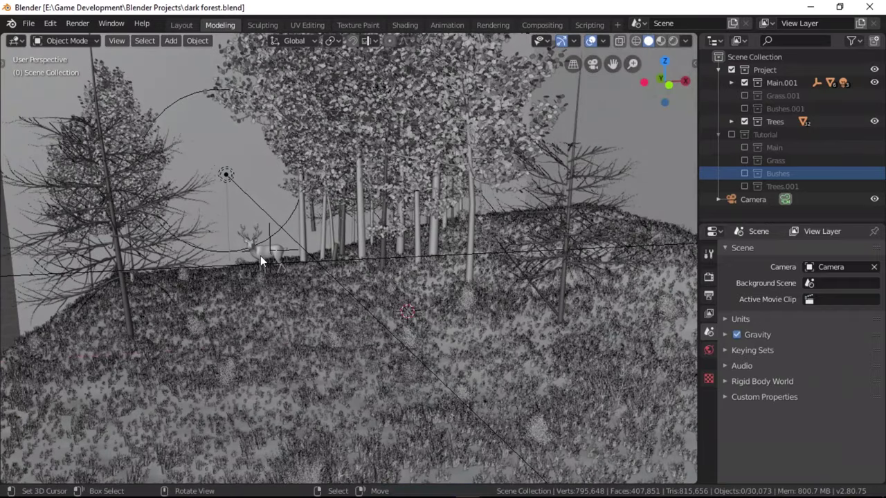
Frame the RedDeer model in the reference scene and inspect it from a closer angle
click(261, 257)
key(KP_Decimal)
mouse_move(305, 291)
middle_down()
mouse_move(331, 327)
mouse_move(501, 280)
mouse_move(440, 253)
mouse_move(340, 274)
mouse_move(317, 308)
mouse_move(361, 279)
middle_up()
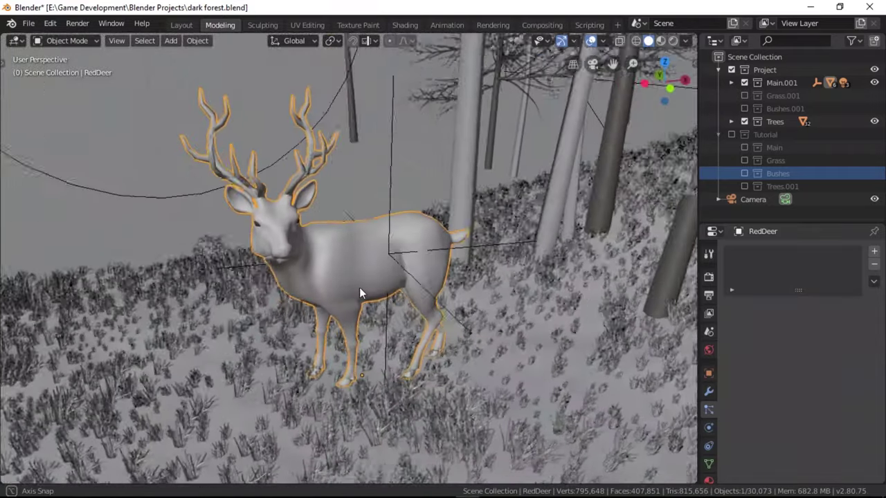
key(z)
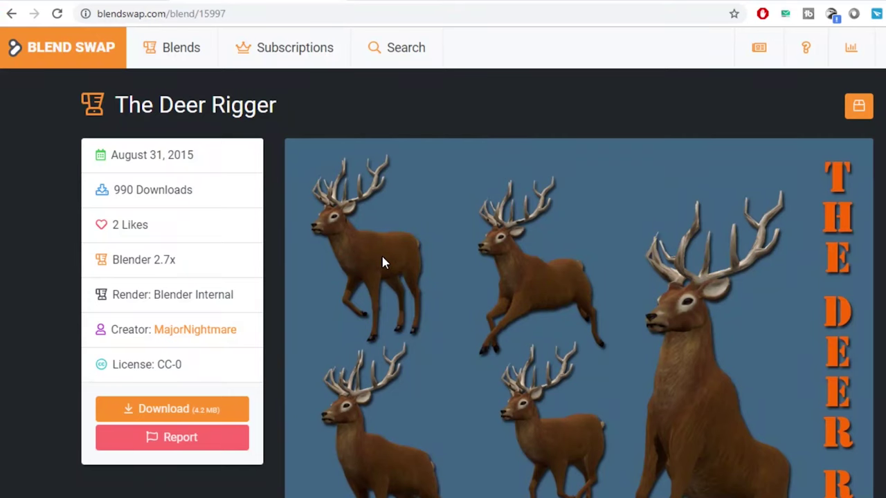
Switch to the browser and look over The Deer Rigger model page on Blend Swap
scroll(385, 263, down, 1)
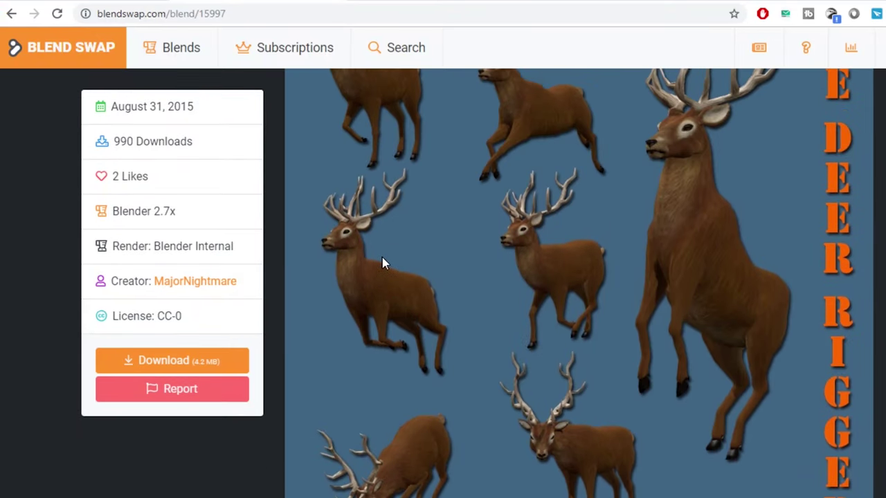
scroll(382, 263, down, 4)
scroll(382, 264, up, 1)
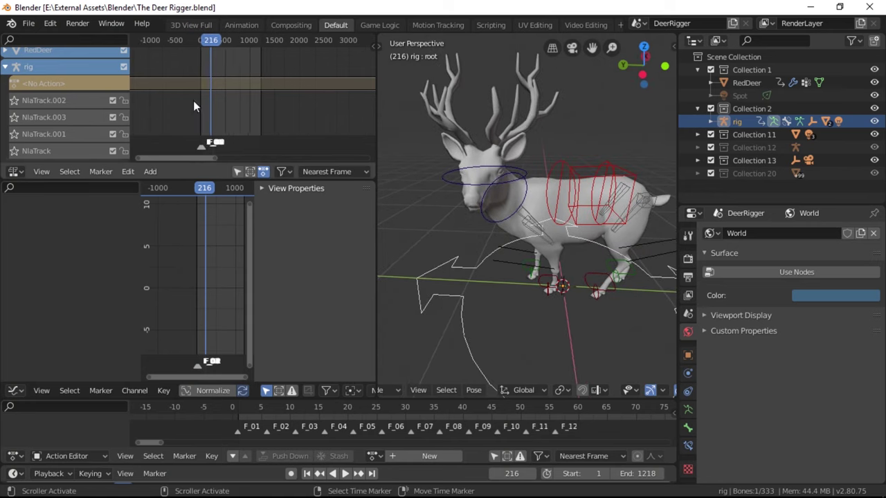
Select a control bone on the rig in The Deer Rigger.blend and rotate it around the Z axis
scroll(193, 100, down, 1)
scroll(221, 100, up, 2)
scroll(221, 100, down, 2)
middle_drag(500, 223, 543, 273)
right_click(540, 234)
key(r)
key(z)
click(536, 235)
Try rotating the deer rig's head and neck bones into a different pose
middle_drag(536, 236, 495, 201)
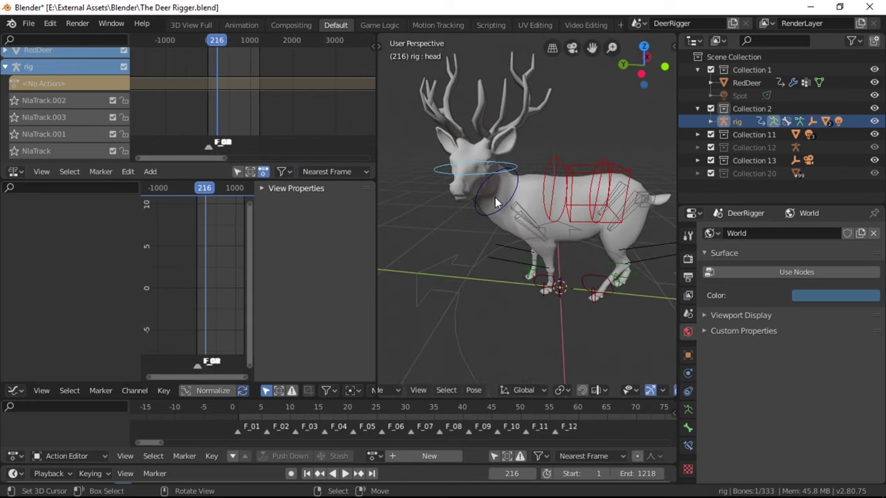
key(r)
right_click(495, 174)
right_click(494, 179)
key(r)
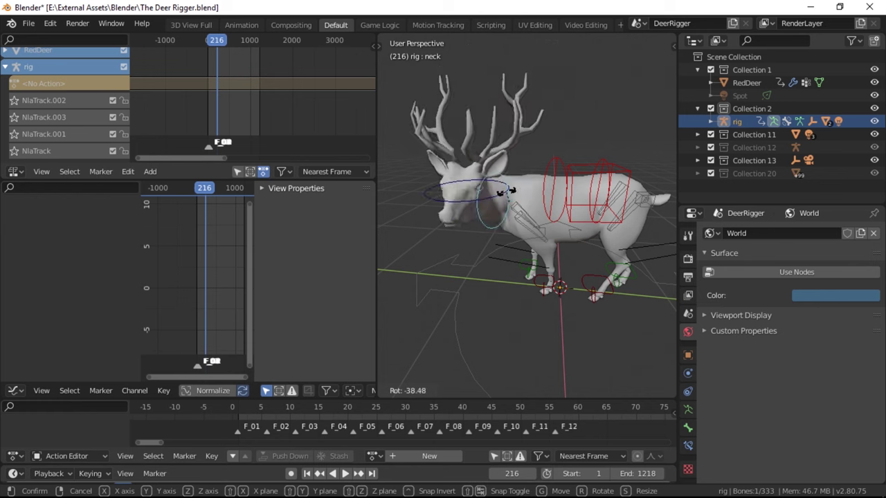
right_click(508, 191)
right_click(551, 203)
middle_drag(550, 202, 484, 142)
key(r)
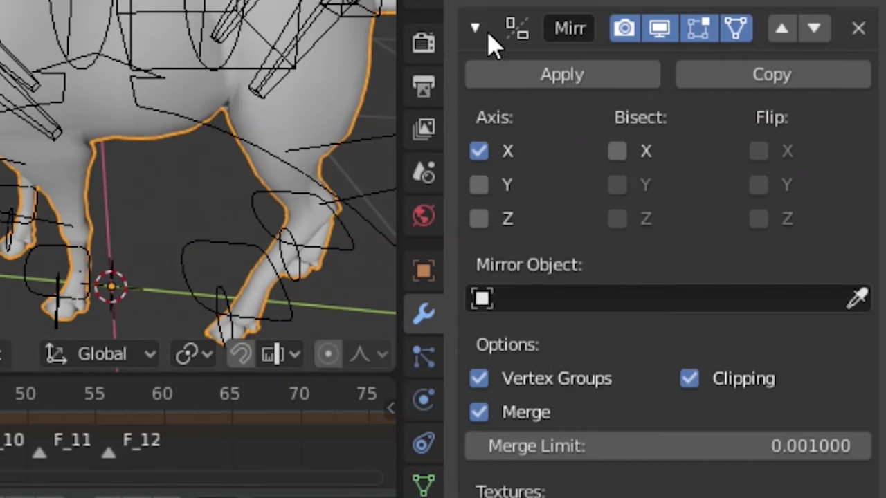
Apply the RedDeer mesh's Mirror and Armature modifiers and copy the deer
click(549, 78)
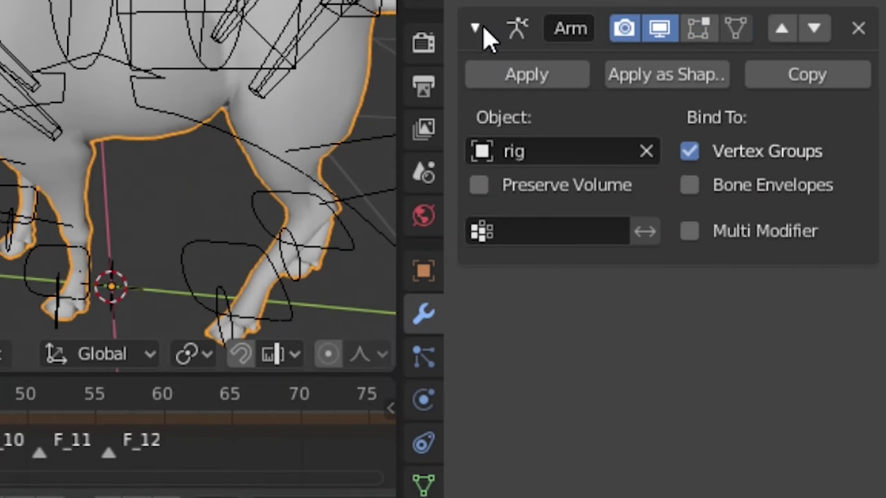
click(521, 77)
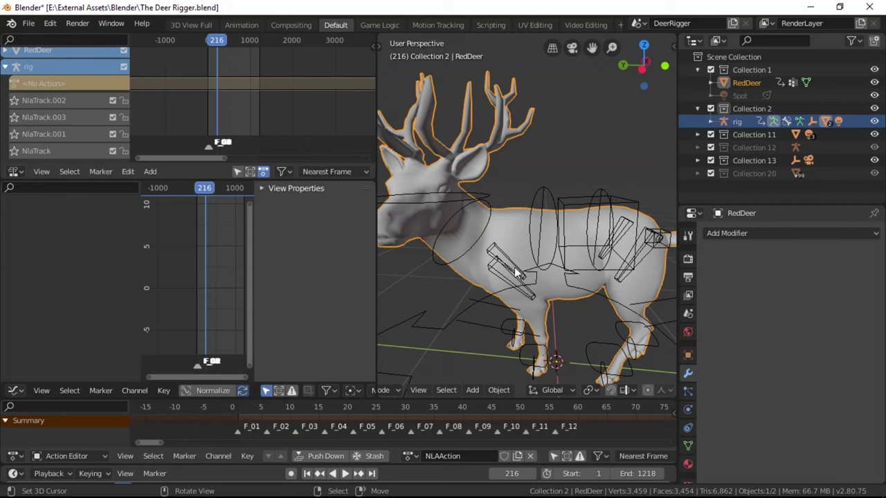
scroll(31, 74, down, 2)
key(ctrl+c)
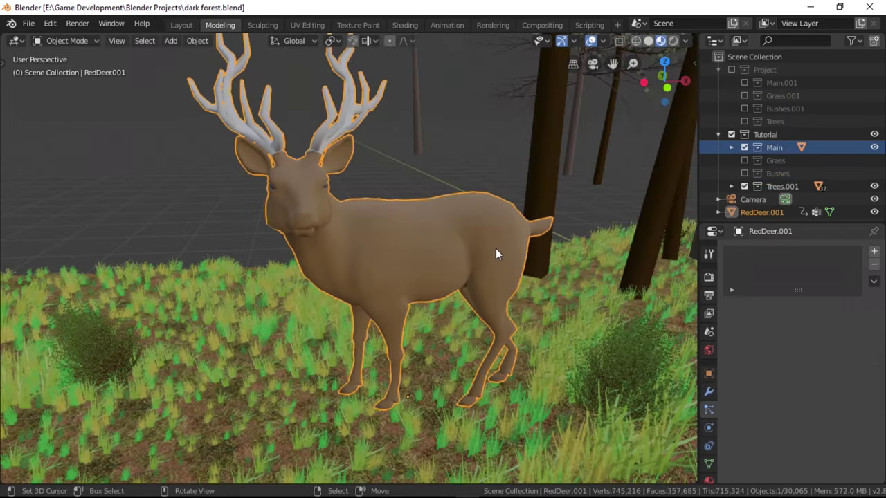
Lower the pasted deer along the Z axis so its hooves sit in the grass
middle_drag(496, 254, 480, 224)
key(g)
key(z)
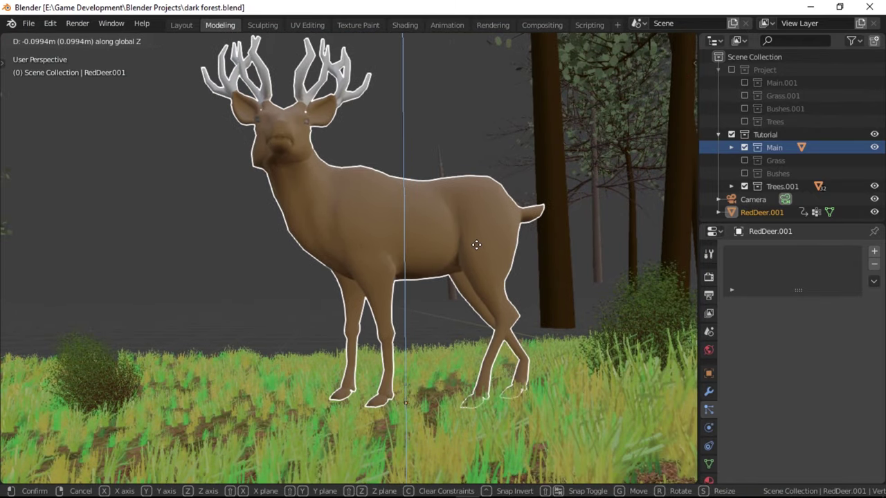
click(485, 266)
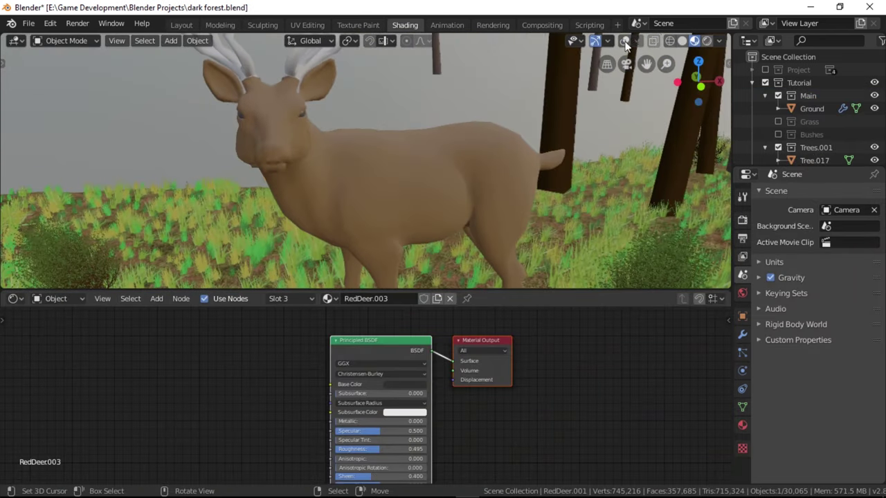
Examine the base colors of the deer's RedDeer.004 body material and Antlers.001 material
click(624, 41)
middle_drag(433, 207, 415, 194)
click(741, 425)
click(784, 200)
click(407, 384)
click(802, 210)
click(405, 384)
Select the RedDeer.003 material, inspect the deer's eye up close and open the material's base color
click(796, 224)
scroll(318, 184, up, 3)
scroll(366, 184, up, 4)
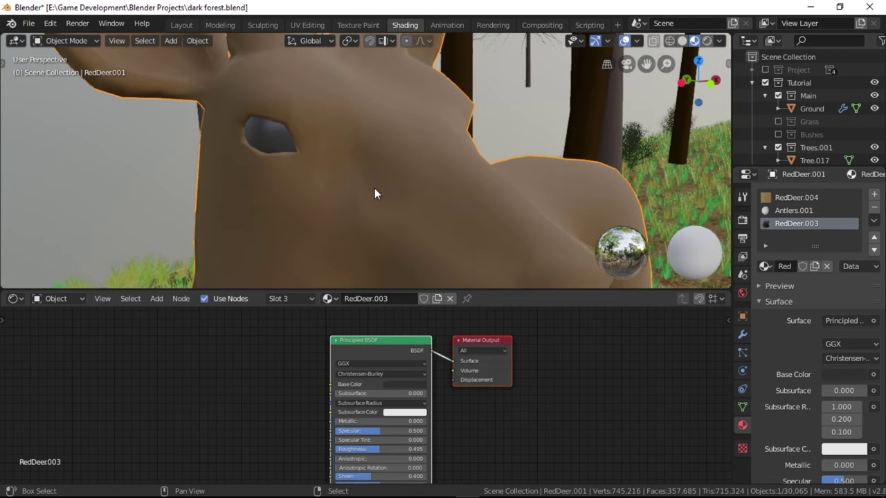
middle_drag(377, 186, 367, 228)
click(405, 384)
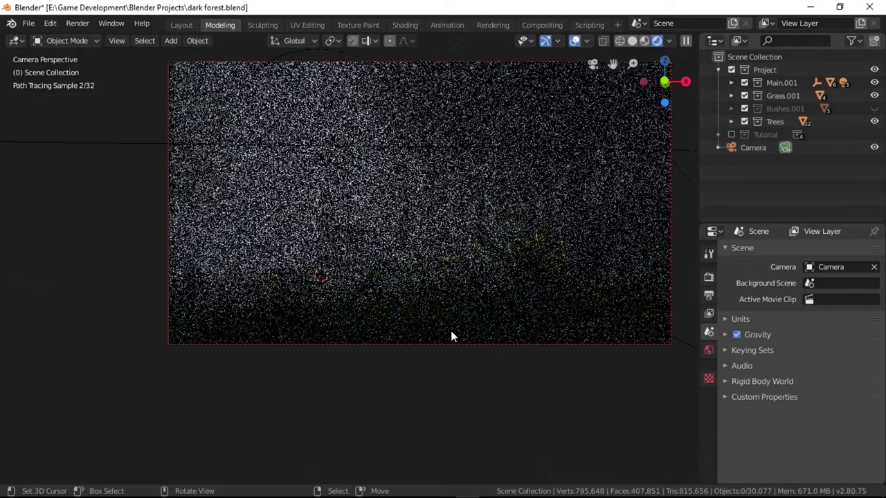
Select the main light behind the deer and open its light settings
scroll(450, 336, down, 3)
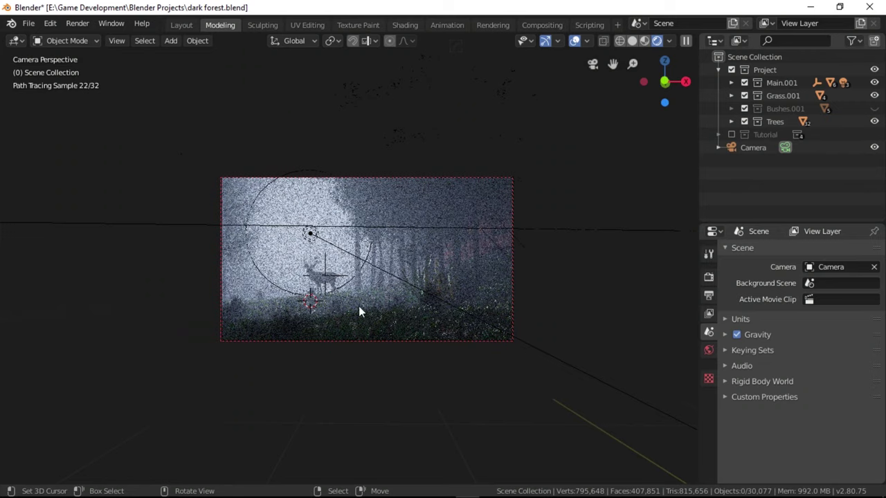
click(415, 289)
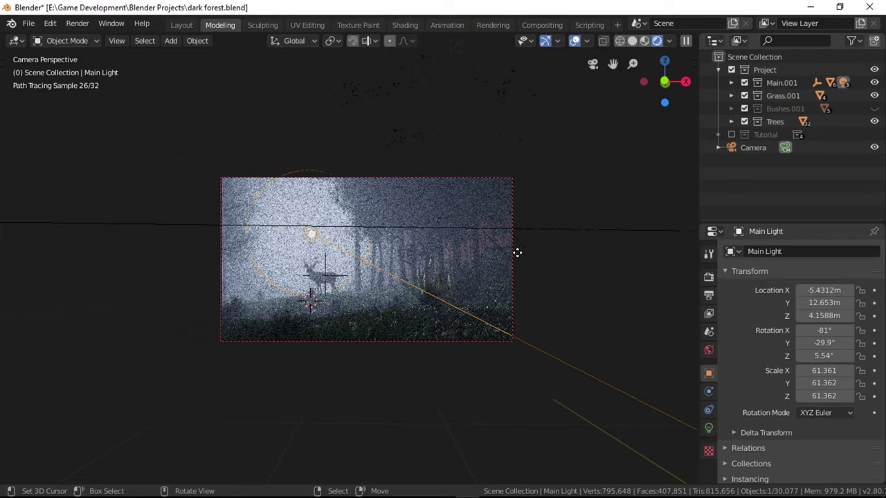
middle_drag(367, 258, 388, 275)
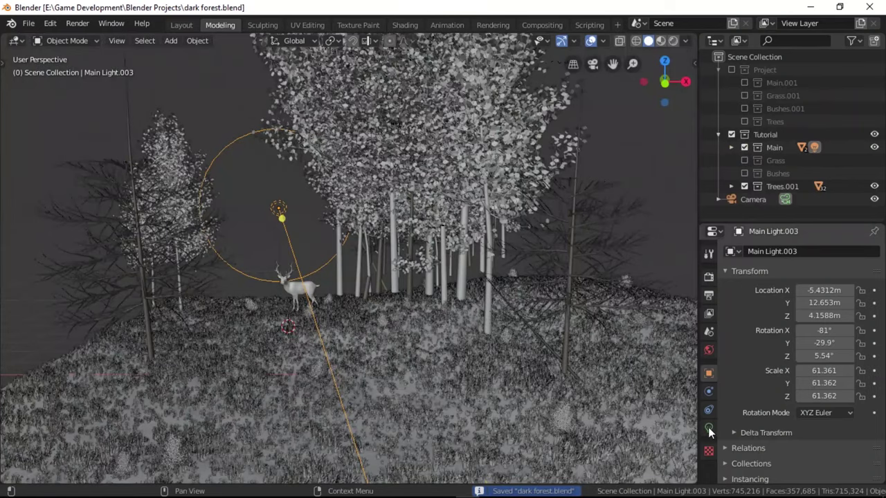
click(708, 428)
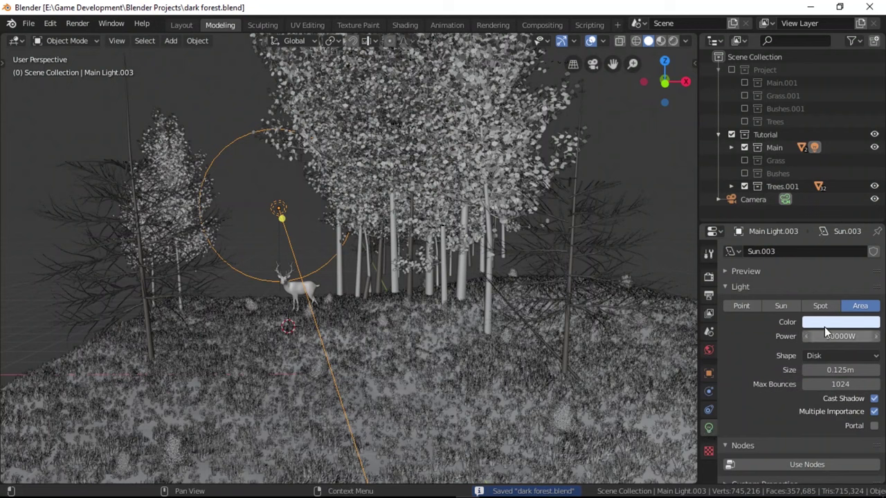
Set the area light behind the deer to a Disk shape with a power of 10000 W
click(839, 355)
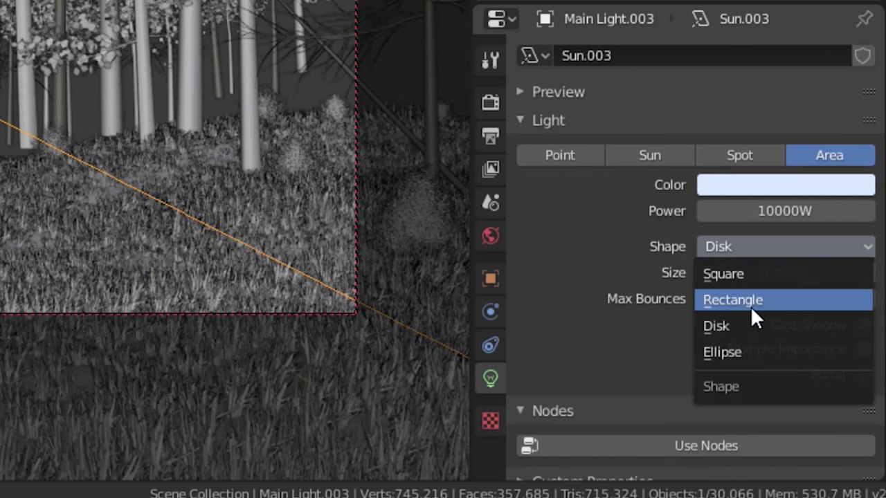
click(738, 326)
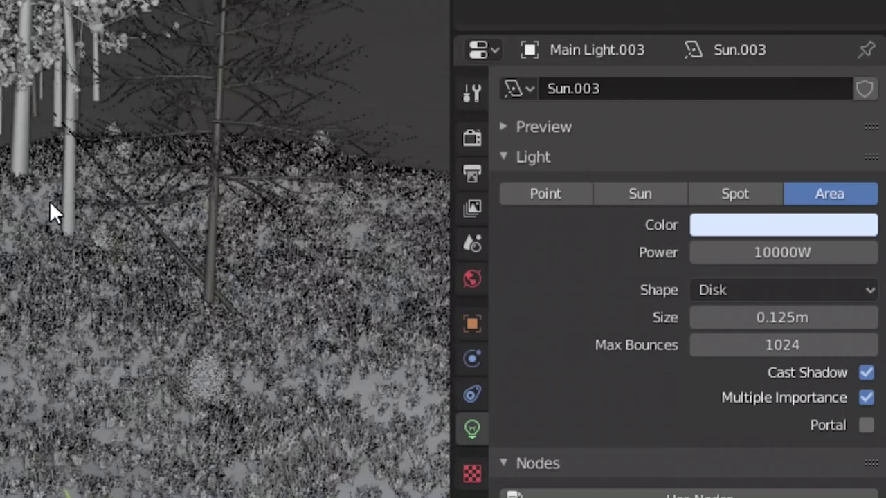
key(KP_0)
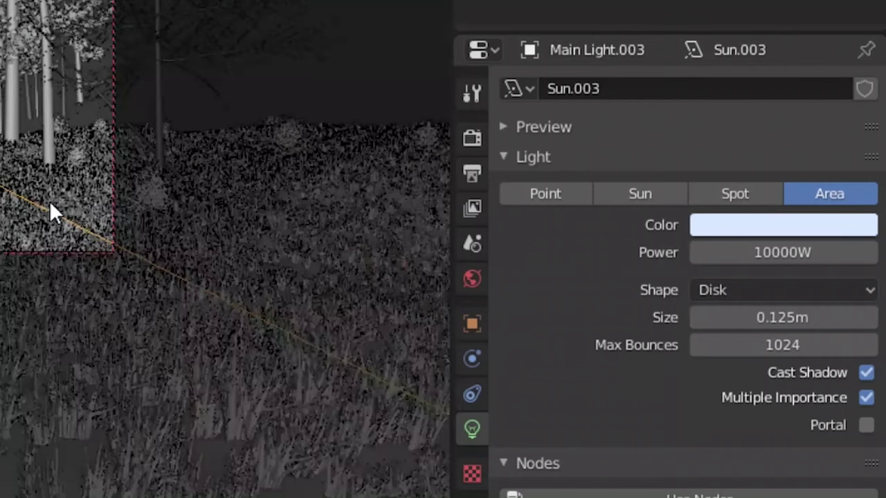
scroll(303, 258, up, 3)
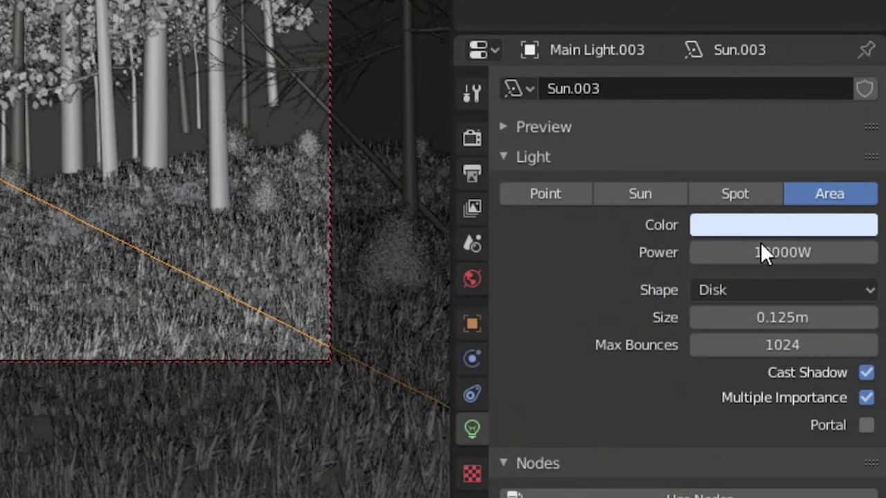
click(770, 252)
text(100)
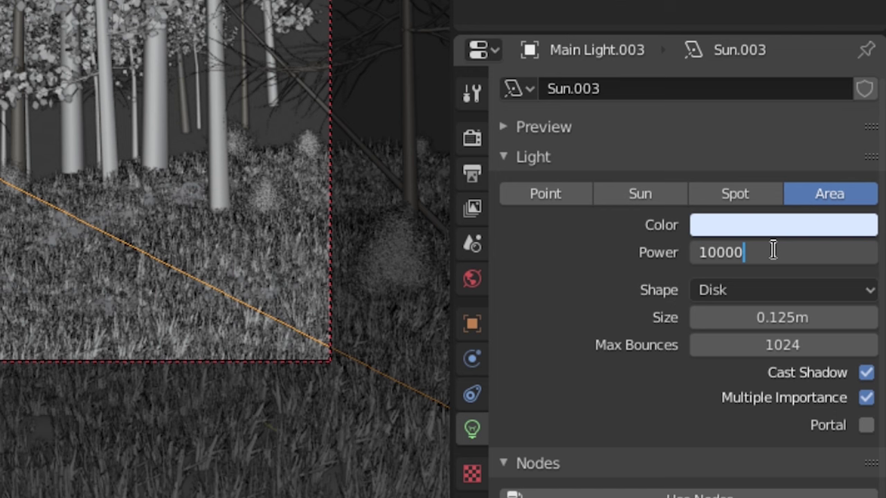
key(Return)
Switch the viewport to material preview shading with Scene Lights and Scene World enabled
click(622, 40)
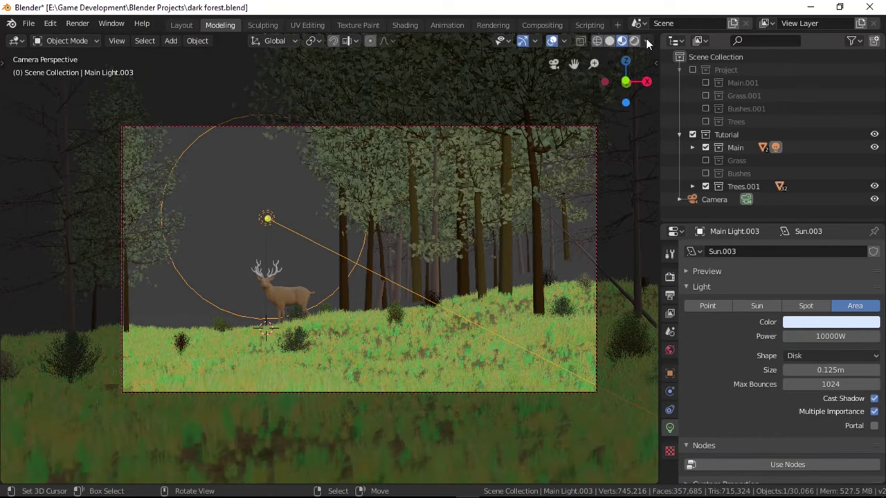
click(645, 40)
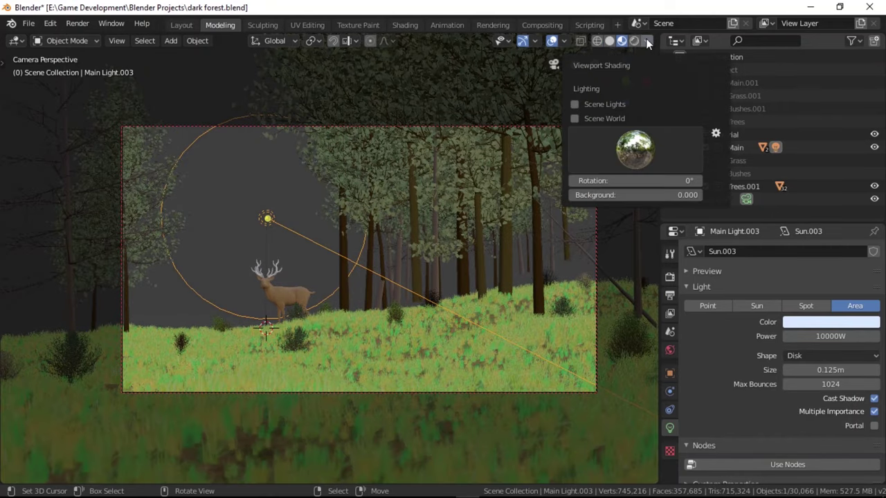
click(575, 105)
click(574, 119)
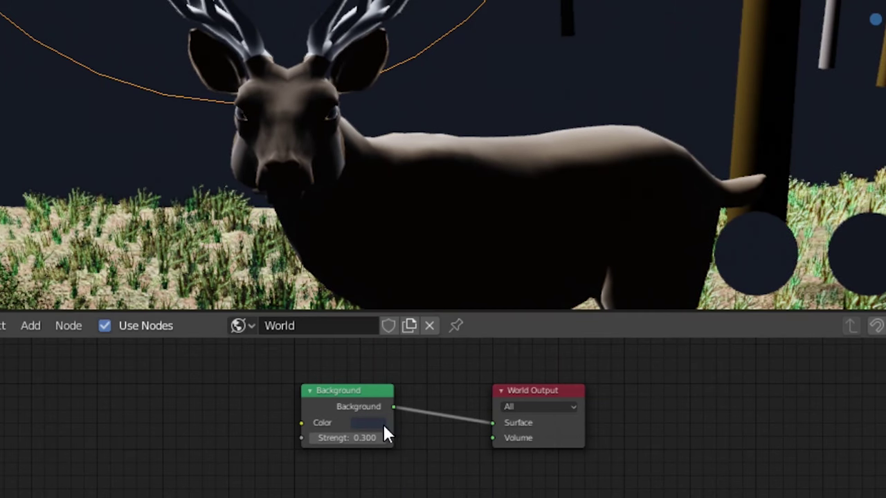
Give the World background a dark blue color (H 0.613, S 0.348, V 0.255) and a strength of 0.3
scroll(372, 438, up, 3)
click(393, 446)
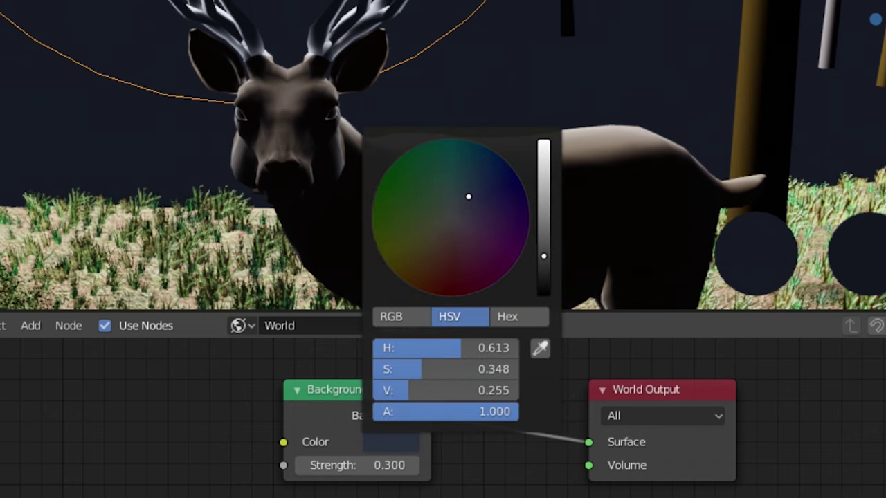
drag(468, 196, 468, 196)
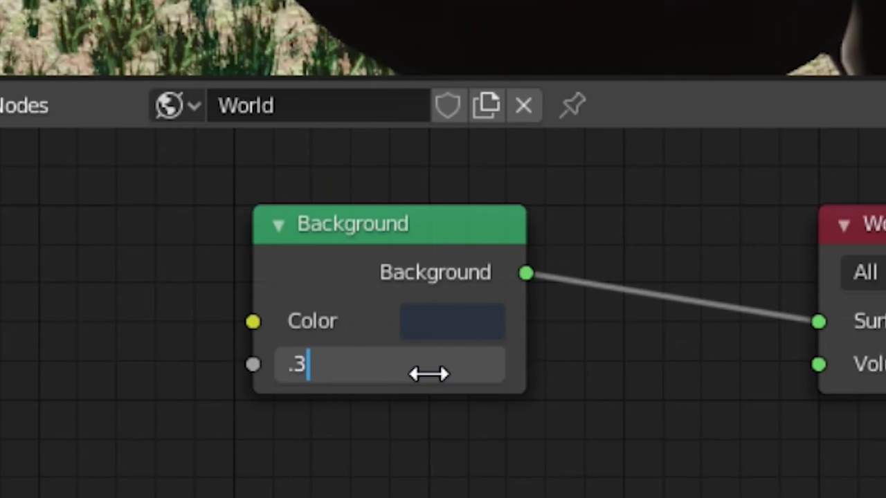
key(Return)
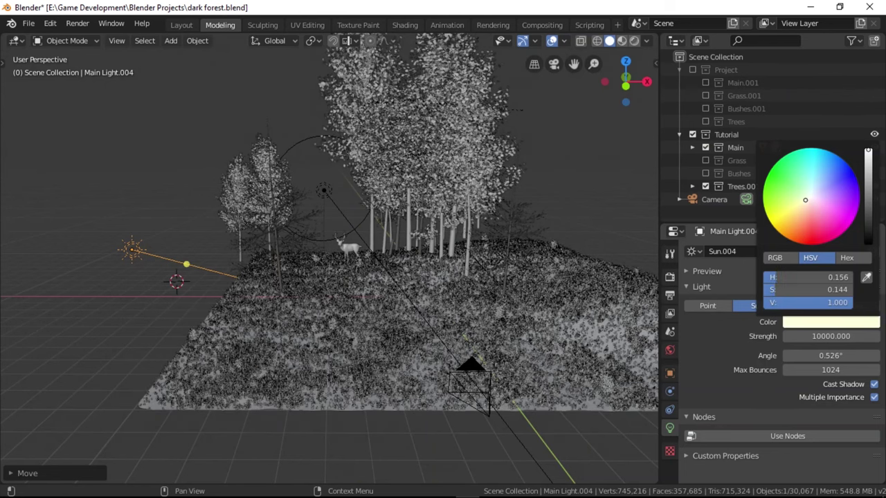
Give the new sun light beside the hill a pale yellow color and a strength of 0.5
drag(805, 200, 805, 198)
click(818, 336)
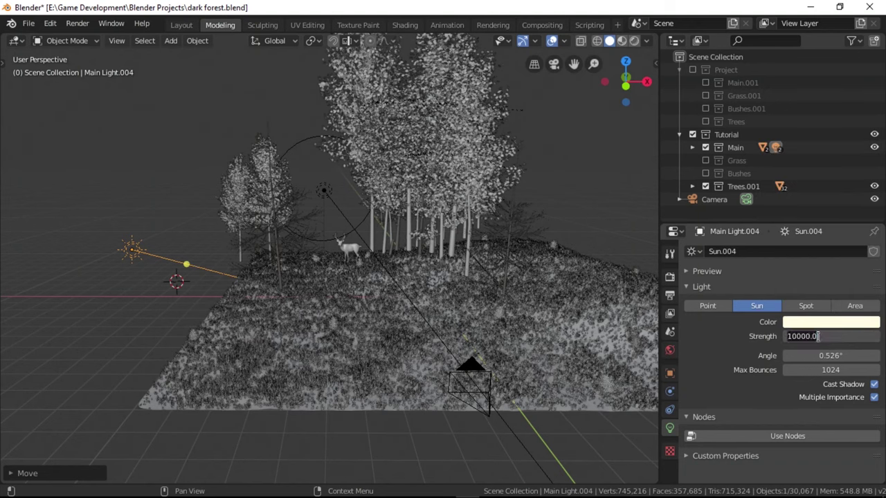
text(.5)
key(Return)
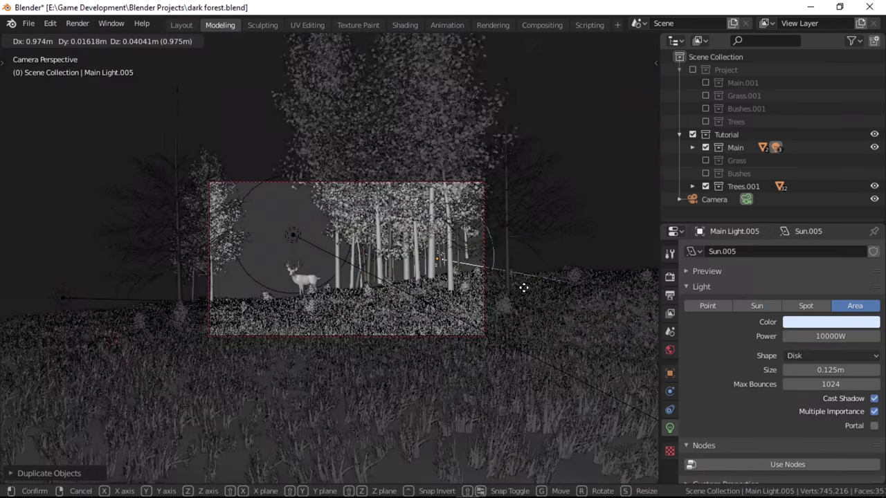
Make the duplicated area light near the trees a 3000 W Square light with a warm reddish tint and preview it in material shading
key(s)
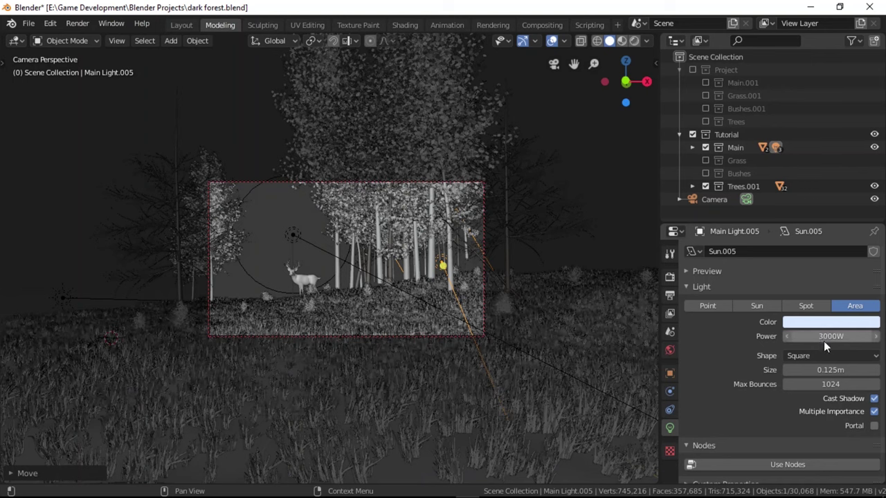
click(820, 322)
drag(815, 190, 804, 214)
click(622, 40)
scroll(450, 276, up, 3)
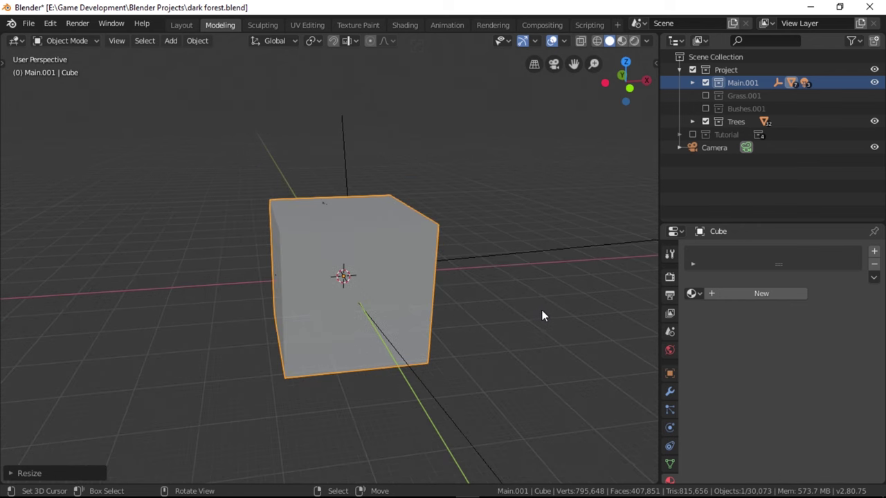
Scale the new cube that serves as the fog volume
key(s)
click(551, 311)
middle_drag(506, 318, 500, 319)
Create a new material on the cube, remove its surface shader and assign Principled Volume as the volume shader
click(729, 296)
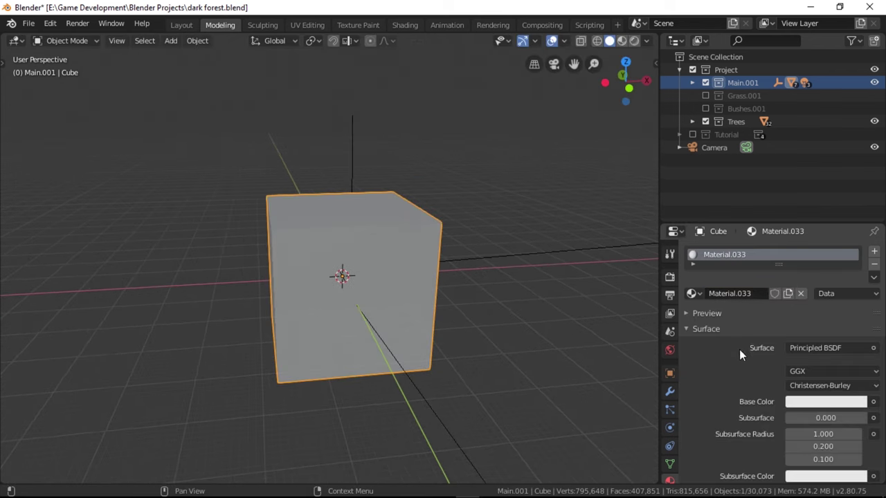
scroll(739, 351, down, 1)
click(807, 322)
click(821, 46)
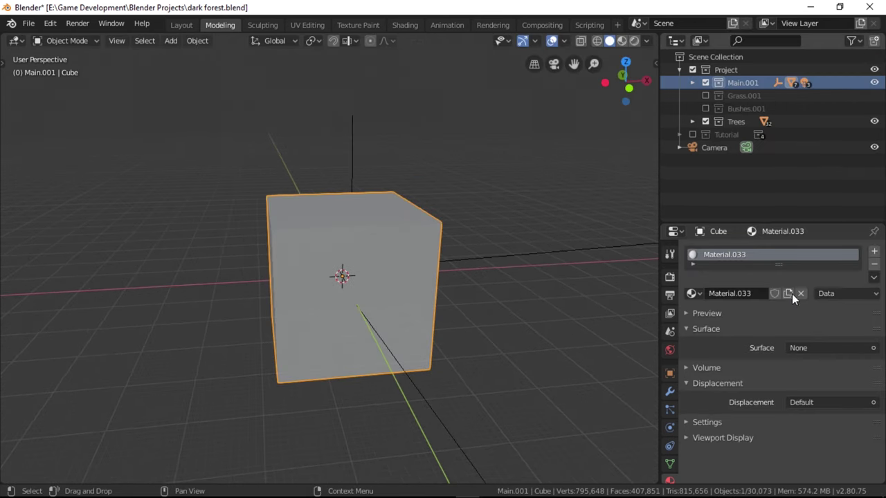
click(686, 367)
click(808, 387)
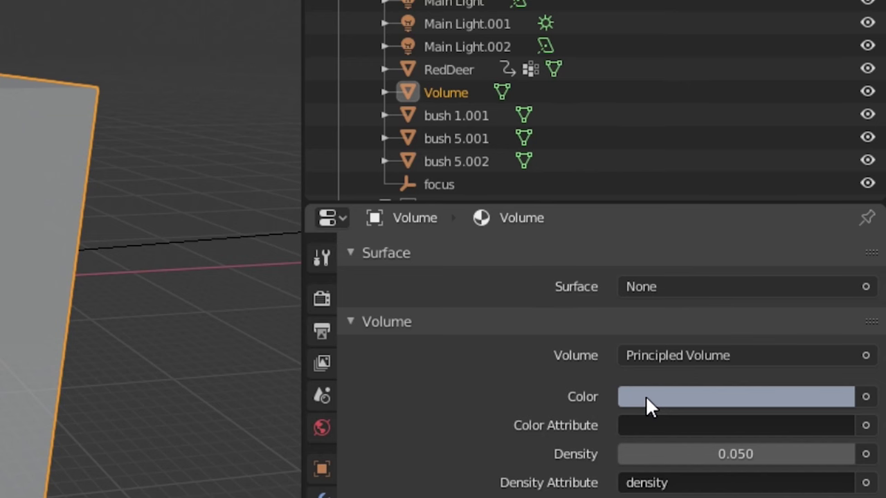
Check the Principled Volume's grey-blue color, and set its density to 0.05 and anisotropy to 0.3
click(645, 395)
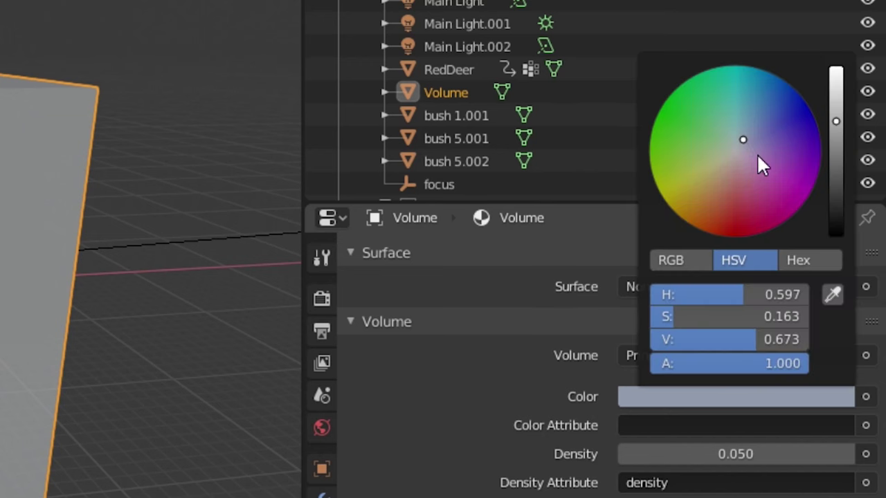
click(730, 454)
text(.0)
key(Return)
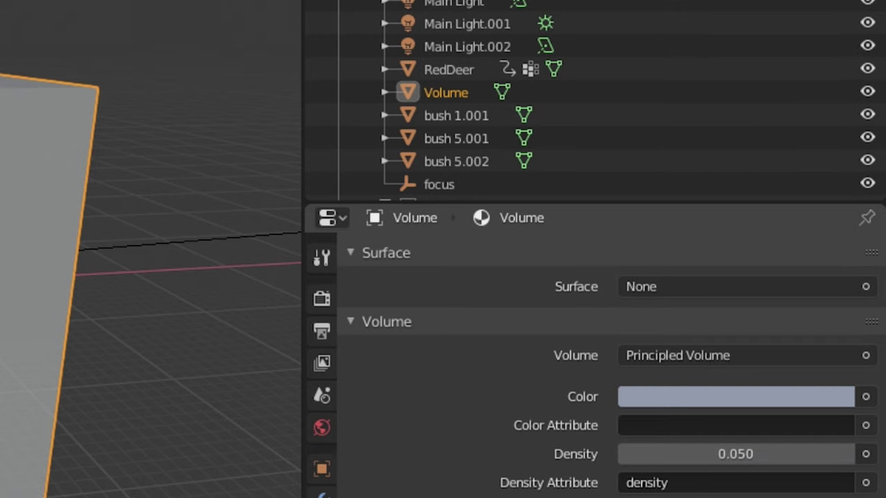
click(742, 341)
text(.3)
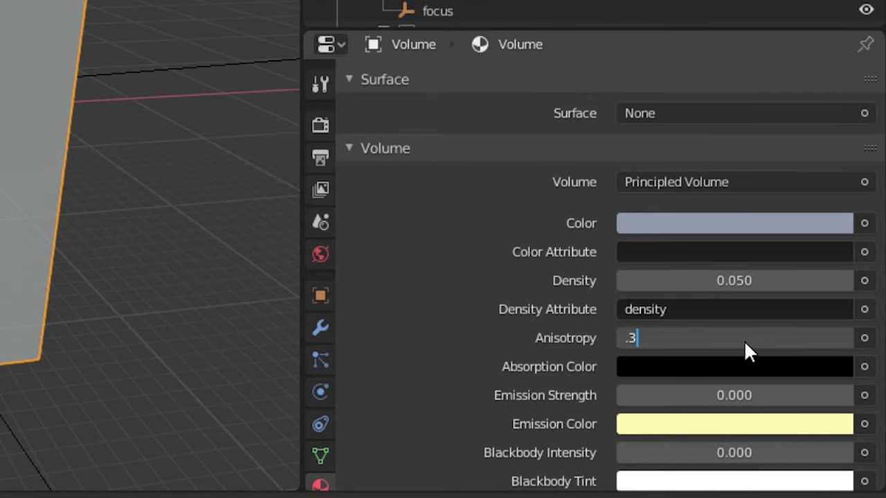
key(Return)
scroll(569, 378, down, 3)
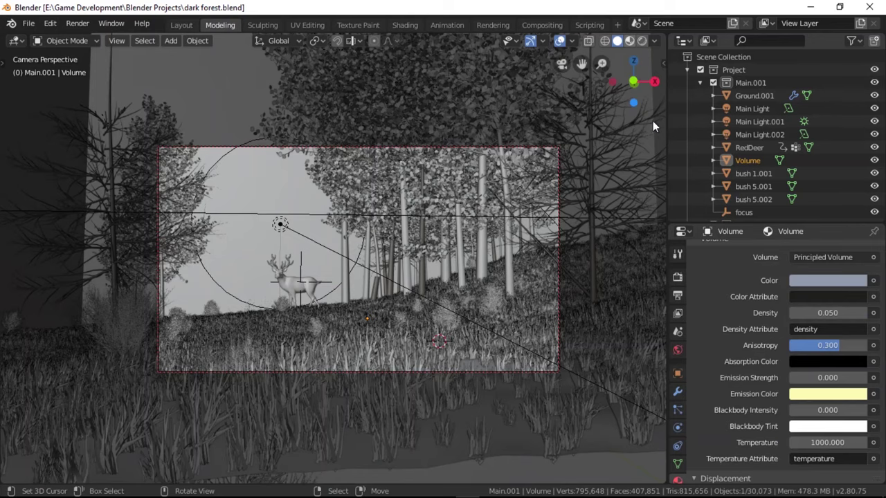
Examine the foggy scene through the camera in material preview and rendered shading
click(629, 41)
mouse_move(338, 246)
middle_down()
mouse_move(367, 273)
mouse_move(331, 266)
middle_up()
key(KP_0)
click(642, 40)
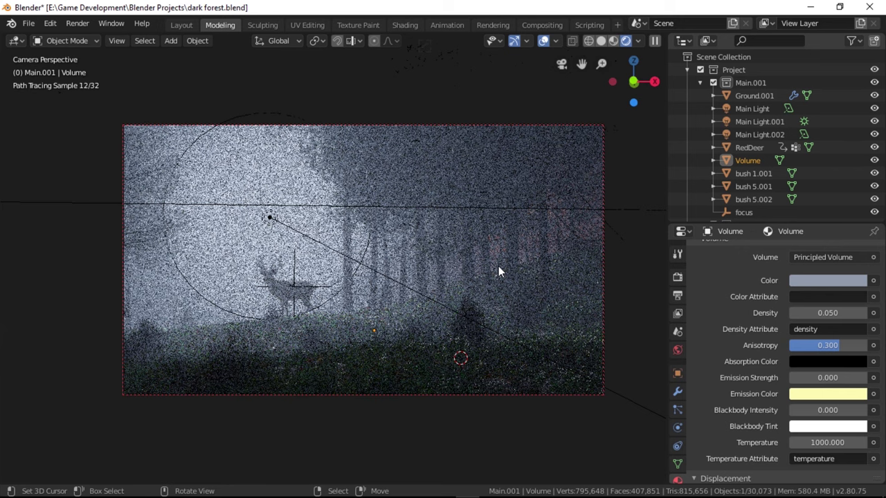
scroll(499, 266, up, 1)
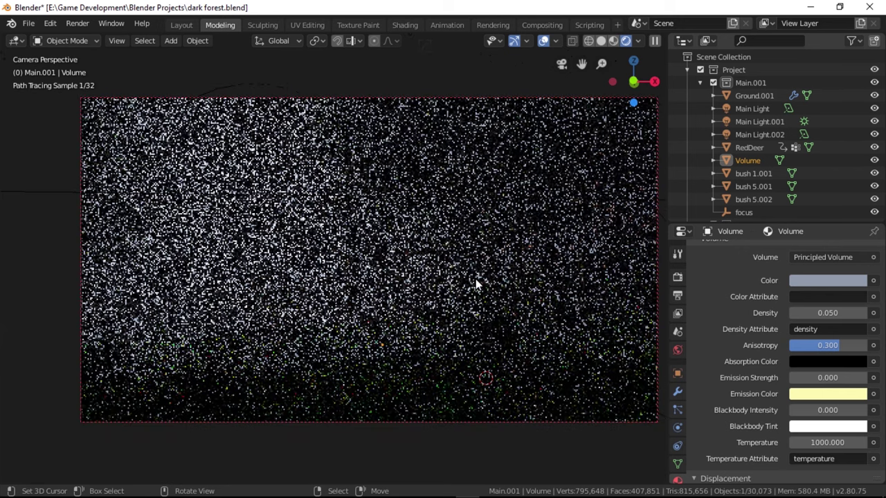
shift+middle_drag(470, 278, 466, 279)
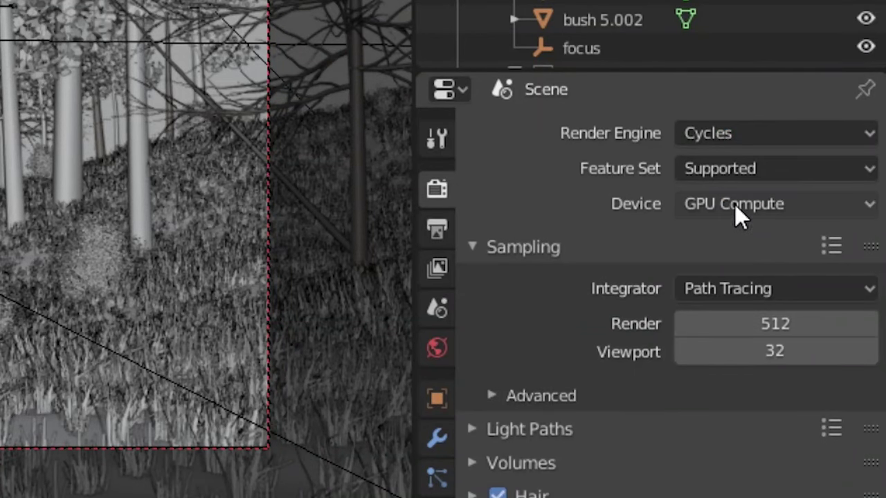
Set the Cycles render samples to 512 and check the tile size under the performance settings
double_click(787, 324)
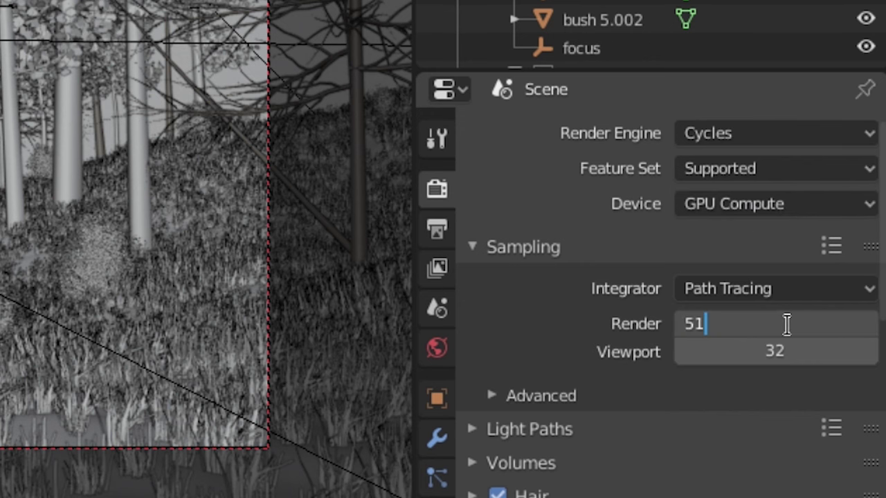
key(Return)
scroll(623, 415, down, 8)
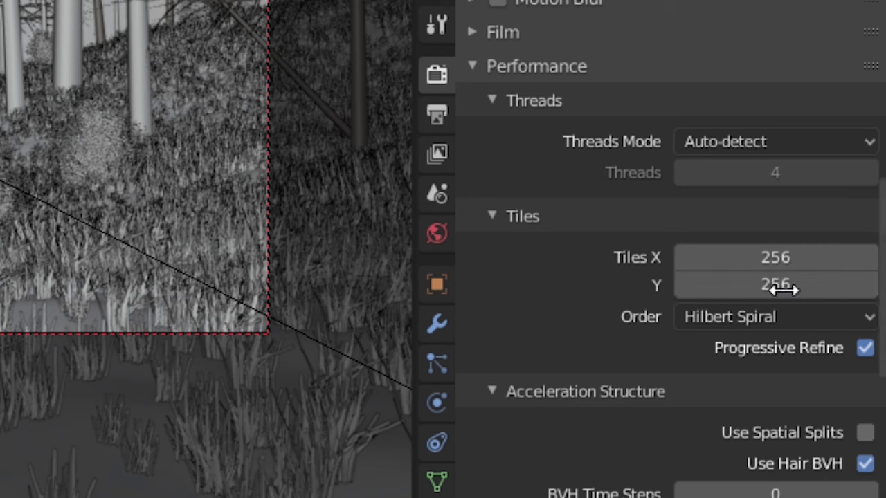
Set the color management look to High Contrast, check the performance settings and open the render commands
scroll(490, 267, down, 10)
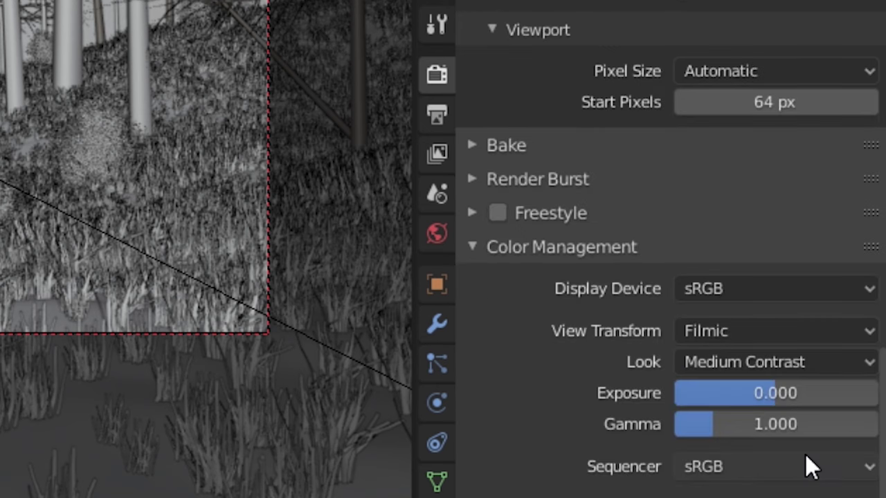
click(723, 364)
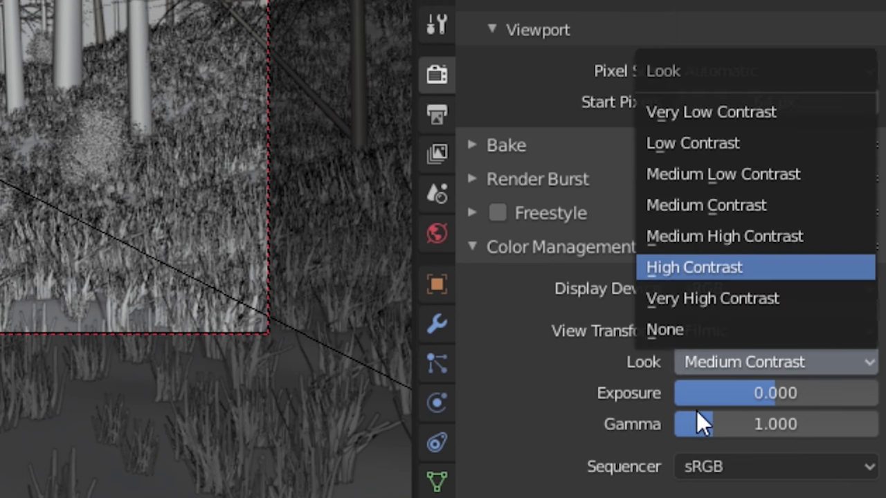
key(Return)
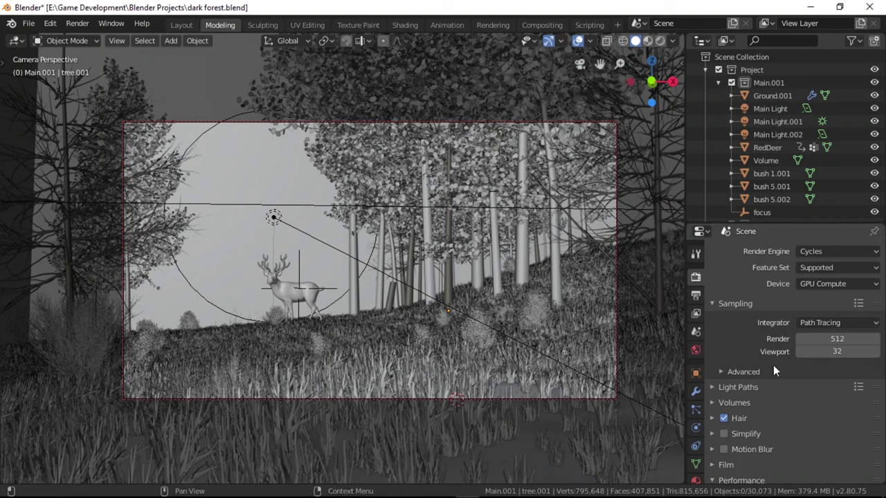
scroll(773, 364, down, 5)
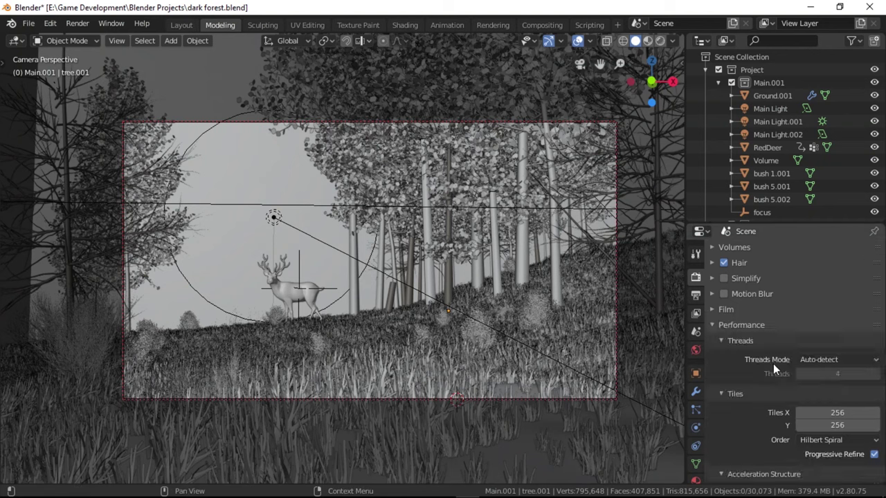
click(77, 23)
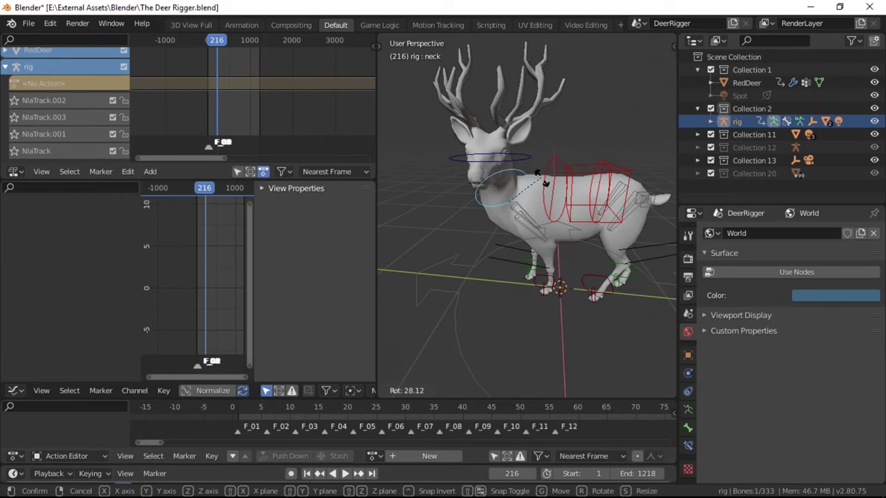
Try rotating the deer rig's neck control and spine control to bend the neck and upper body
click(549, 193)
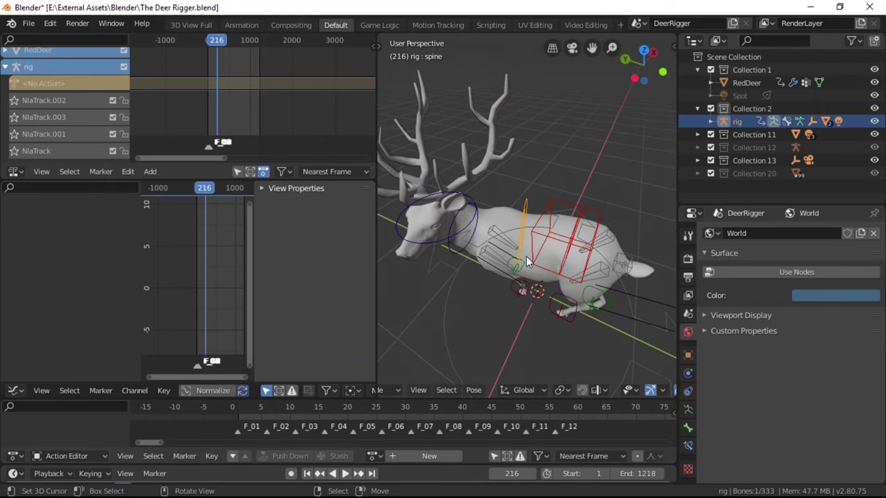
key(r)
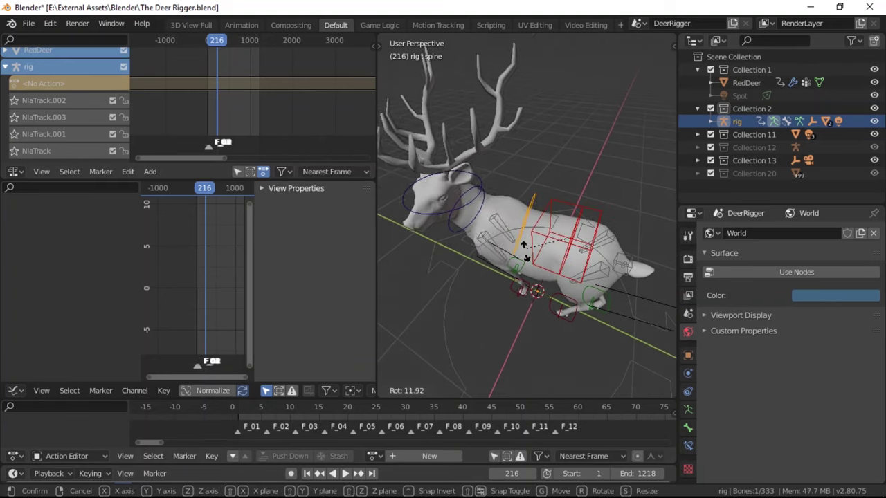
click(531, 244)
Try moving the deer rig's torso control, and clear its location to restore the standing pose
key(g)
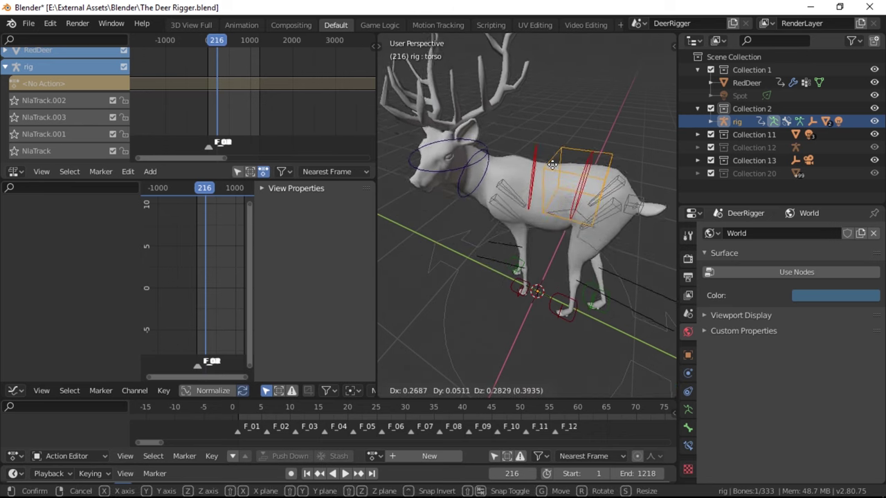
right_click(552, 98)
key(alt+g)
middle_drag(540, 235, 581, 194)
key(g)
right_click(505, 309)
middle_drag(505, 309, 558, 240)
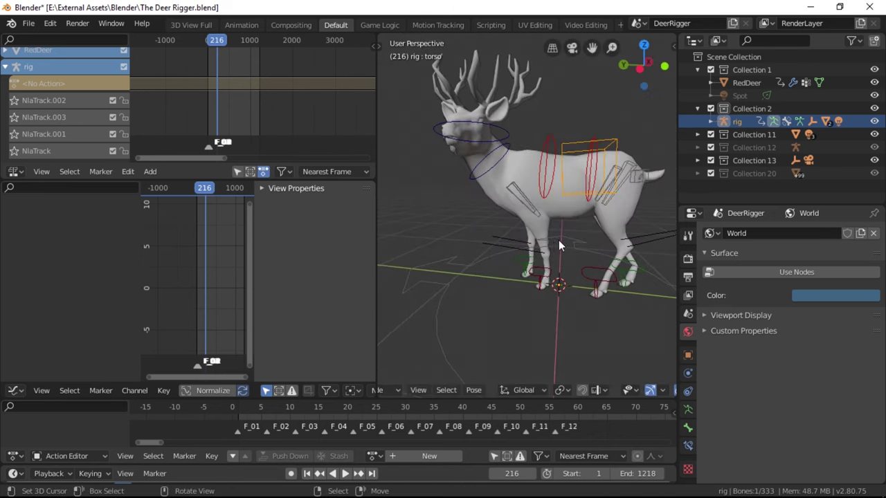
Try rotating the deer's left shoulder bone, deltoid.L
click(524, 196)
key(r)
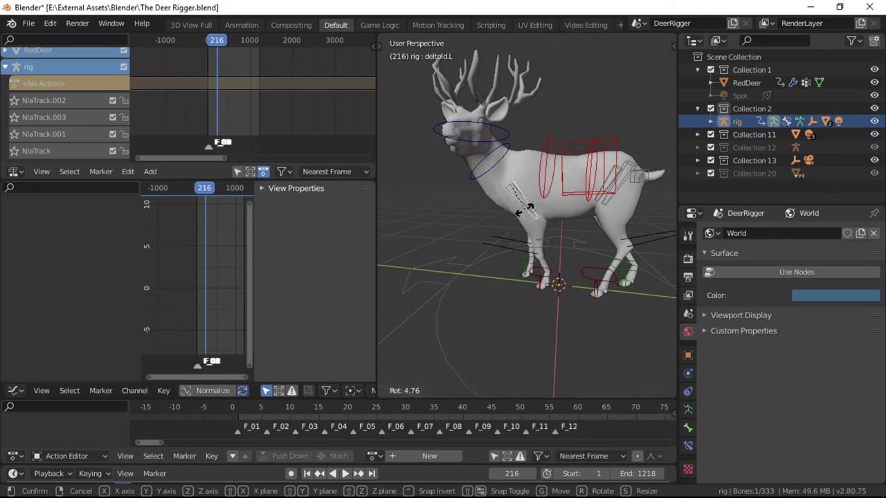
right_click(528, 245)
Try moving the deer's left front and left hind foot IK controls backward and upward
key(g)
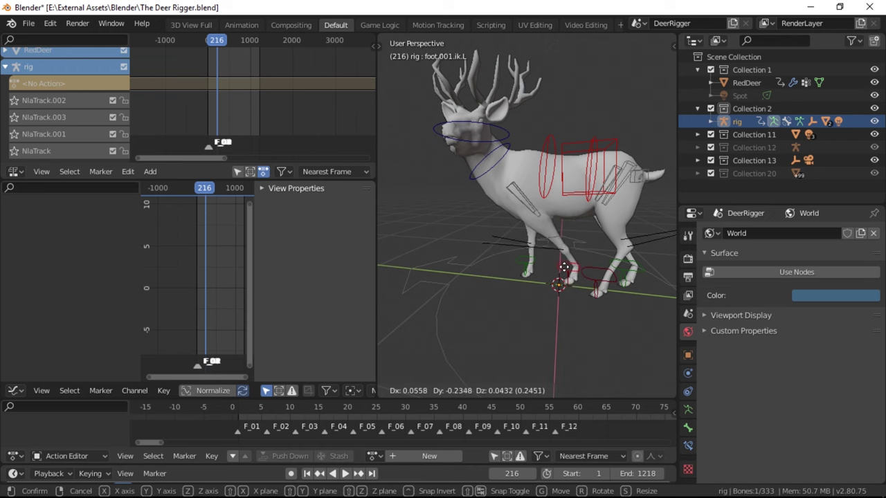
click(523, 274)
key(g)
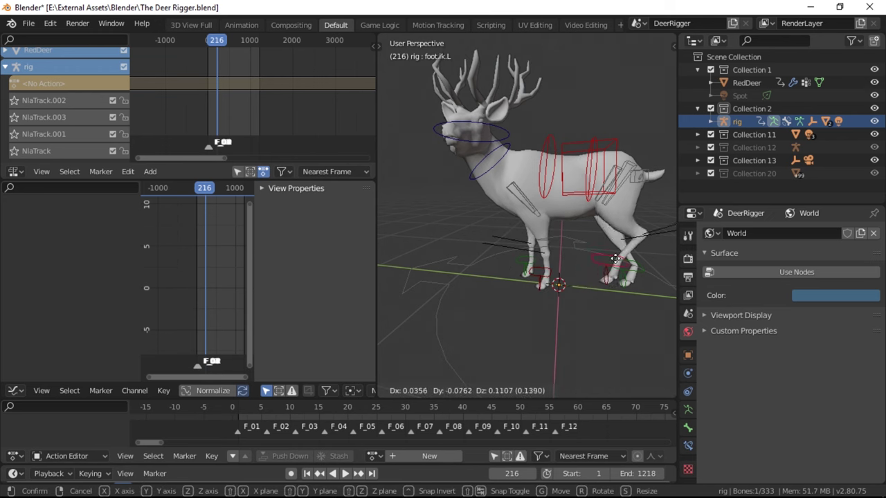
click(647, 252)
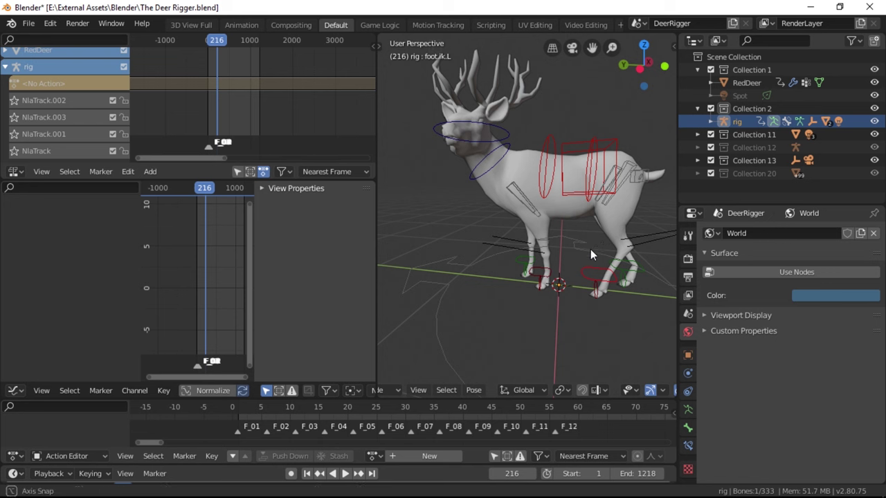
Try rotating the deer's Tail.000 bone, and raise the torso.001 control at the base of the tail
middle_drag(586, 251, 578, 257)
right_click(624, 207)
key(r)
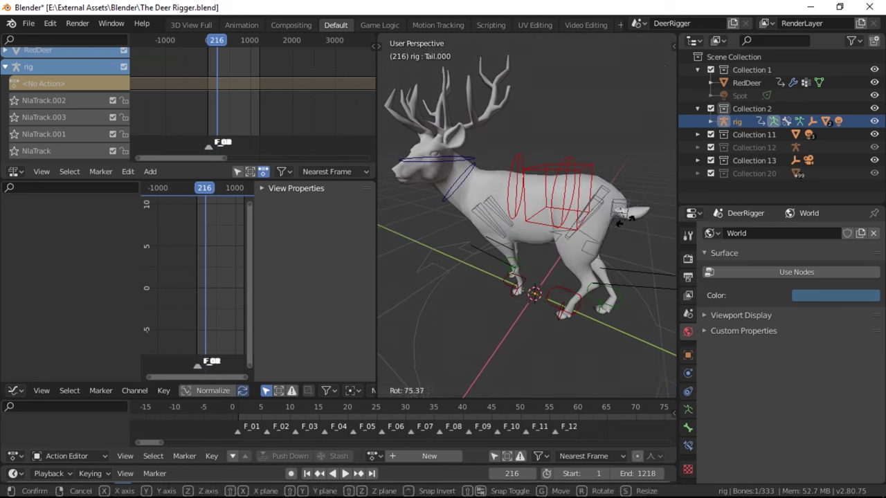
right_click(626, 203)
key(g)
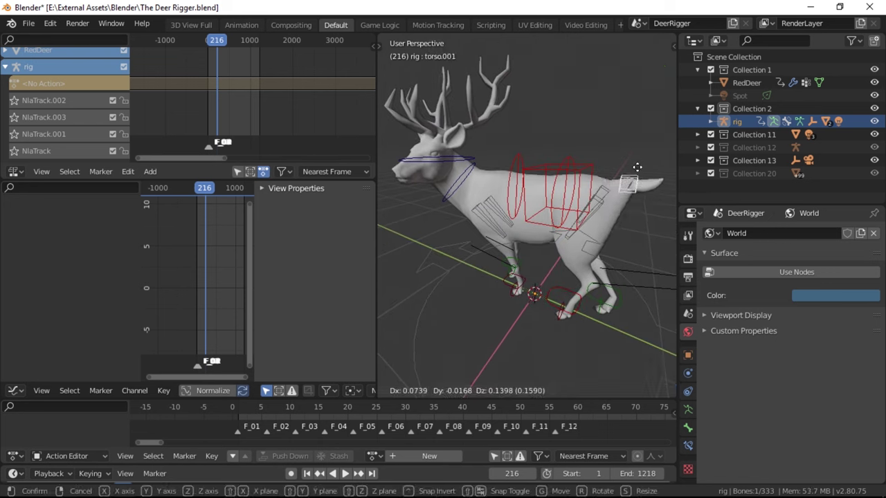